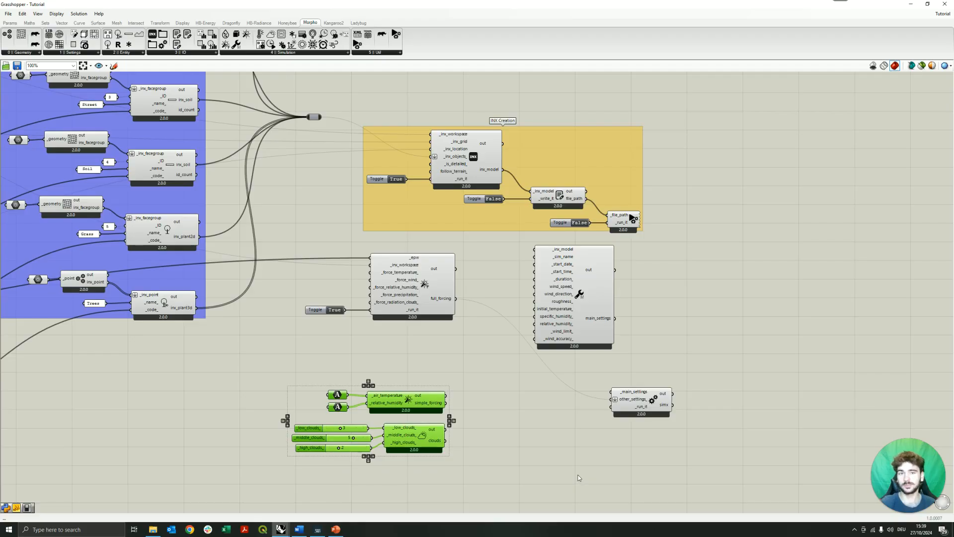
# Move the Simple Forcing and Clouds components with their inputs slightly up, closer to the Full Forcing component.
pyautogui.click(530, 452)
pyautogui.moveTo(476, 483); pyautogui.dragTo(265, 377)
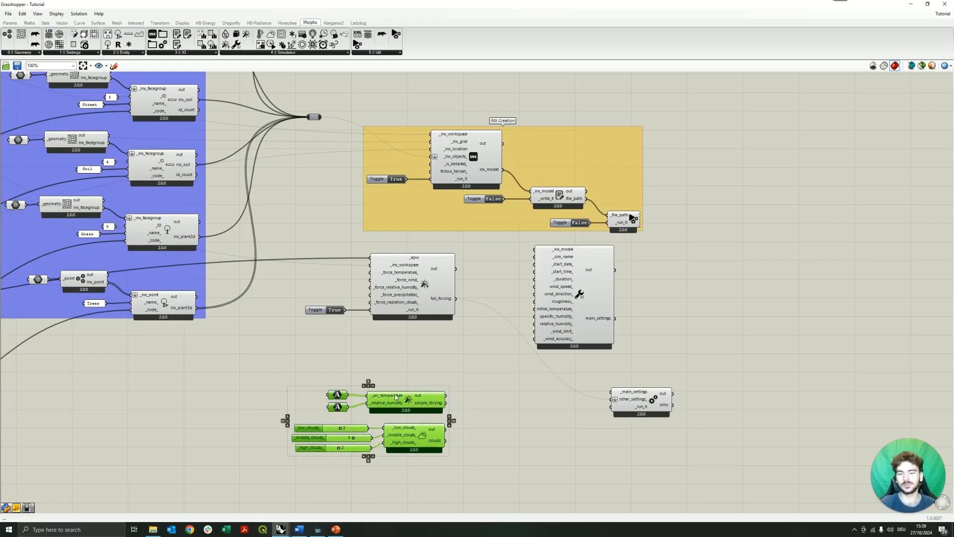
pyautogui.moveTo(402, 399); pyautogui.dragTo(404, 375)
pyautogui.click(522, 421)
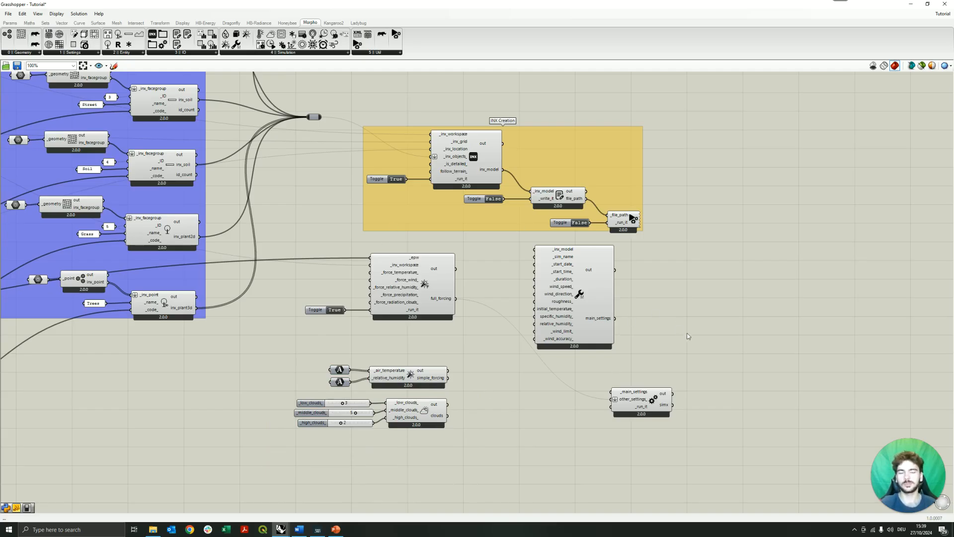
# Space out the Main Settings component and the component collecting main and other settings, and wire the inx_model output into Main Settings.
pyautogui.moveTo(686, 336); pyautogui.dragTo(650, 354, button='right')
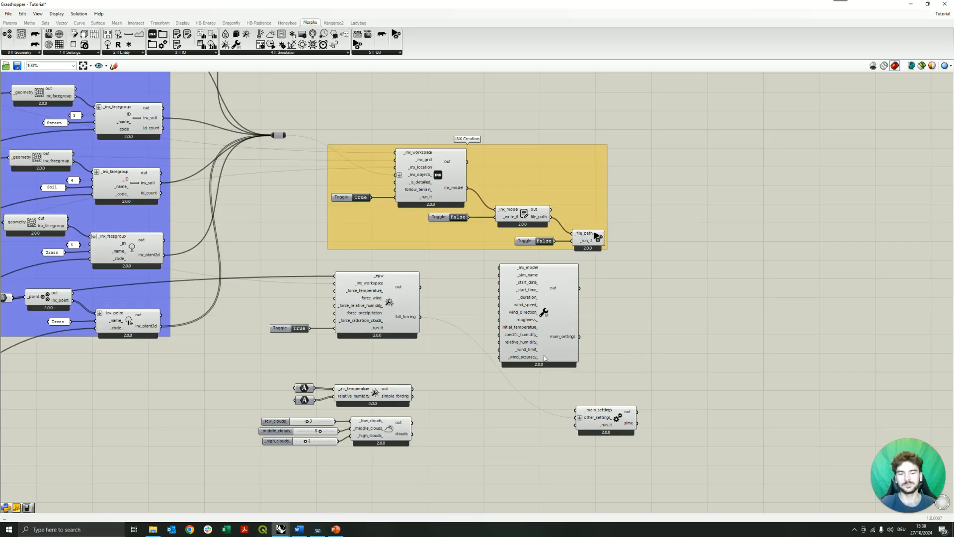
pyautogui.scroll(2, 545, 358)
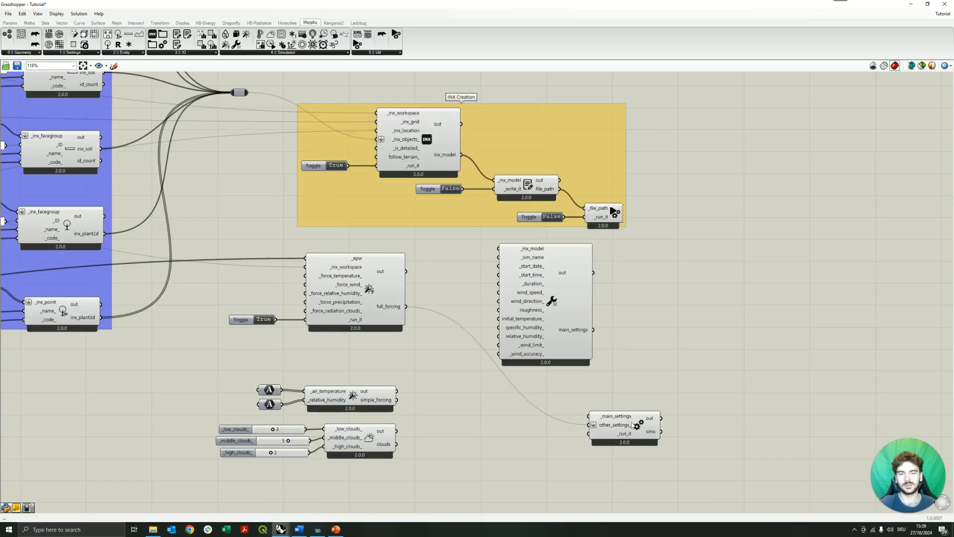
pyautogui.moveTo(632, 425); pyautogui.dragTo(713, 414)
pyautogui.moveTo(565, 300)
pyautogui.mouseDown()
pyautogui.moveTo(552, 323)
pyautogui.moveTo(554, 314)
pyautogui.mouseUp()
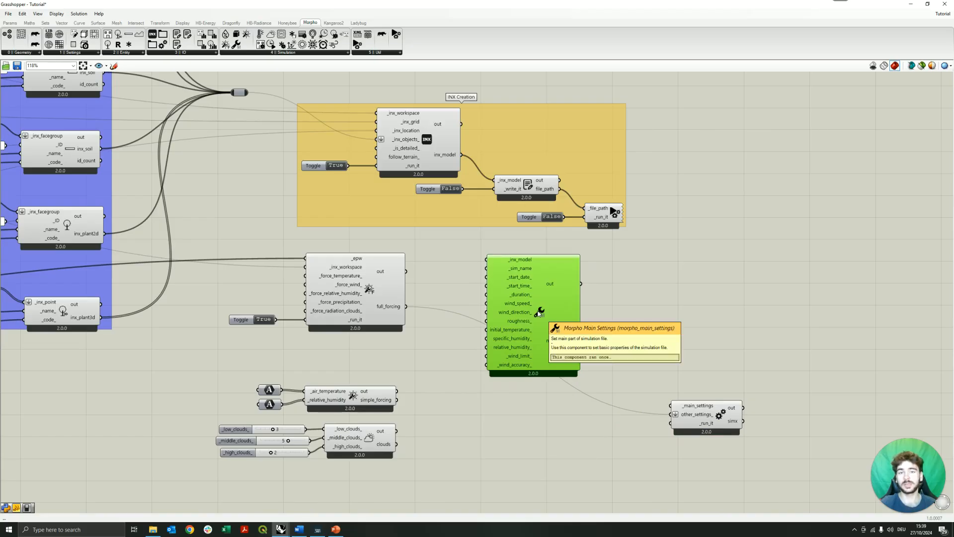
pyautogui.moveTo(539, 312); pyautogui.dragTo(563, 313)
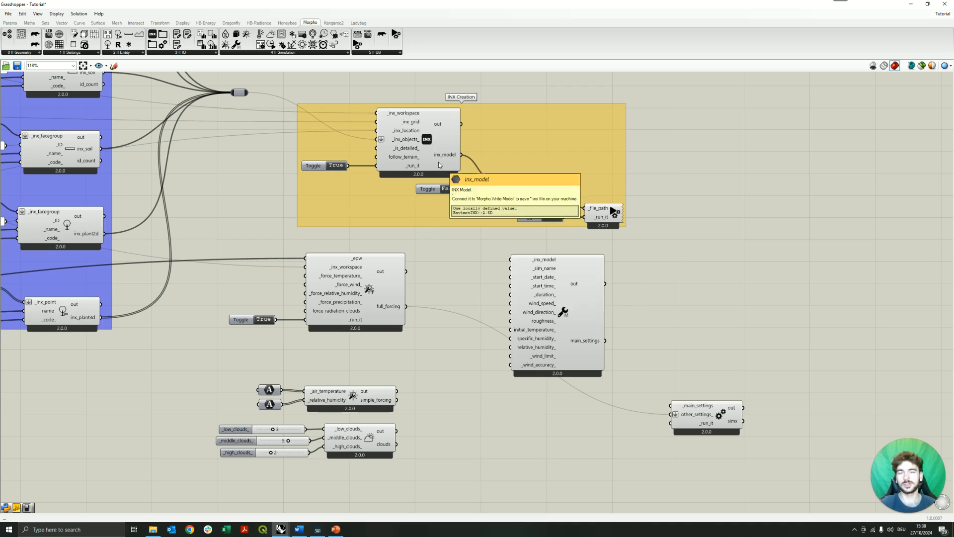
pyautogui.moveTo(460, 154); pyautogui.dragTo(509, 259)
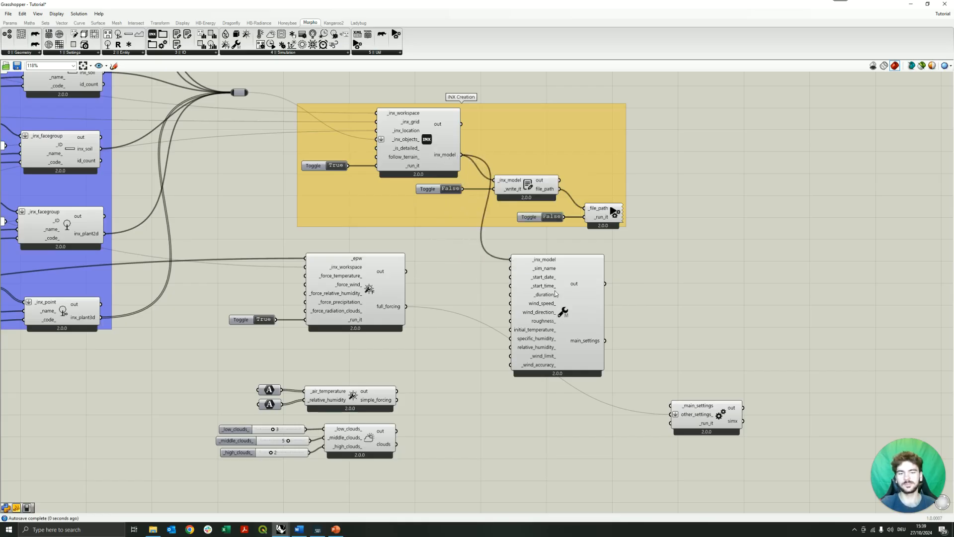
# Add a panel containing Morpho_Sim1 and connect it to the simulation name input of Main Settings.
pyautogui.moveTo(547, 270)
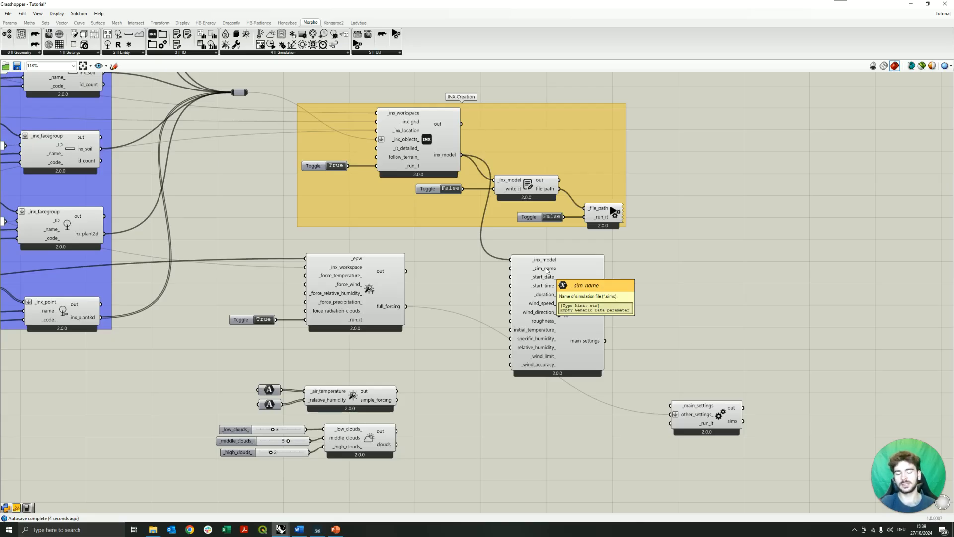
pyautogui.doubleClick(472, 273)
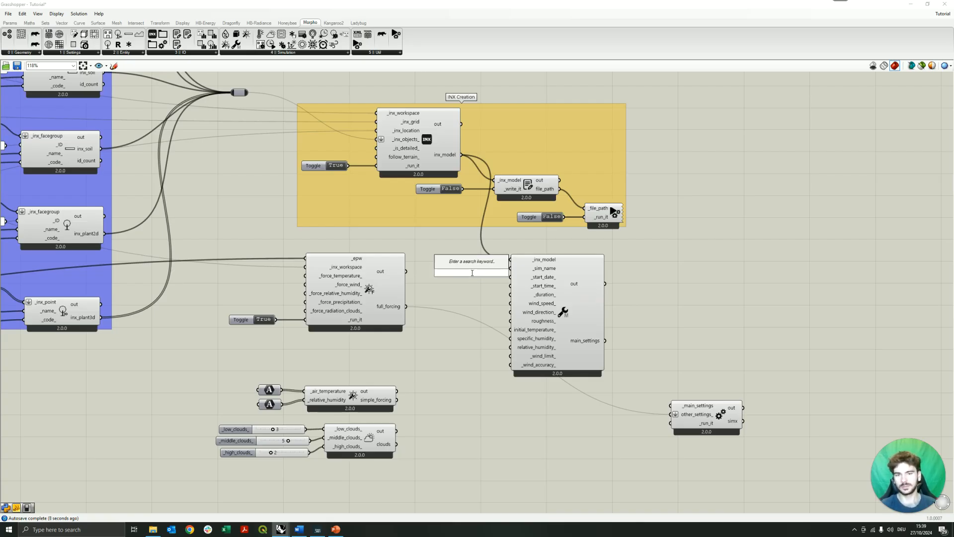
pyautogui.write('"Morpho')
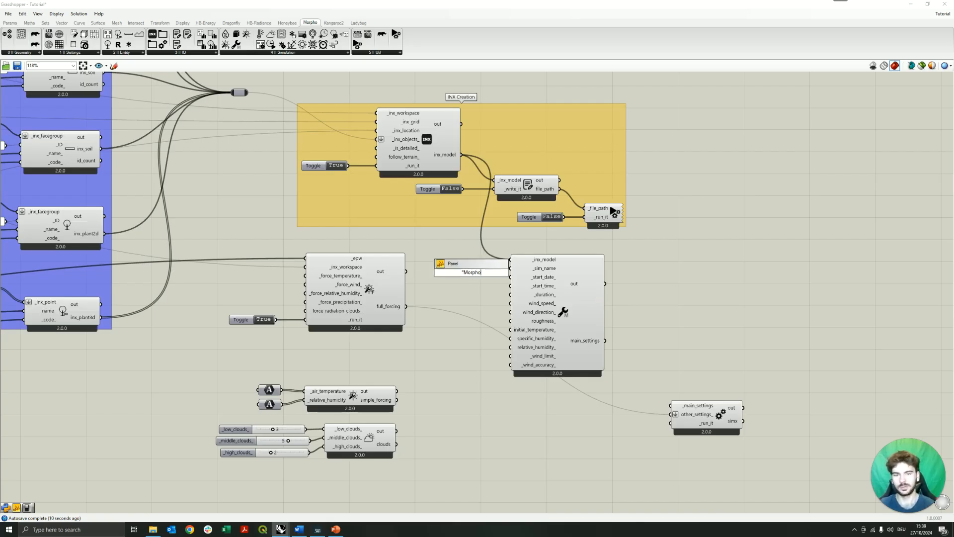
pyautogui.write('_Sim1')
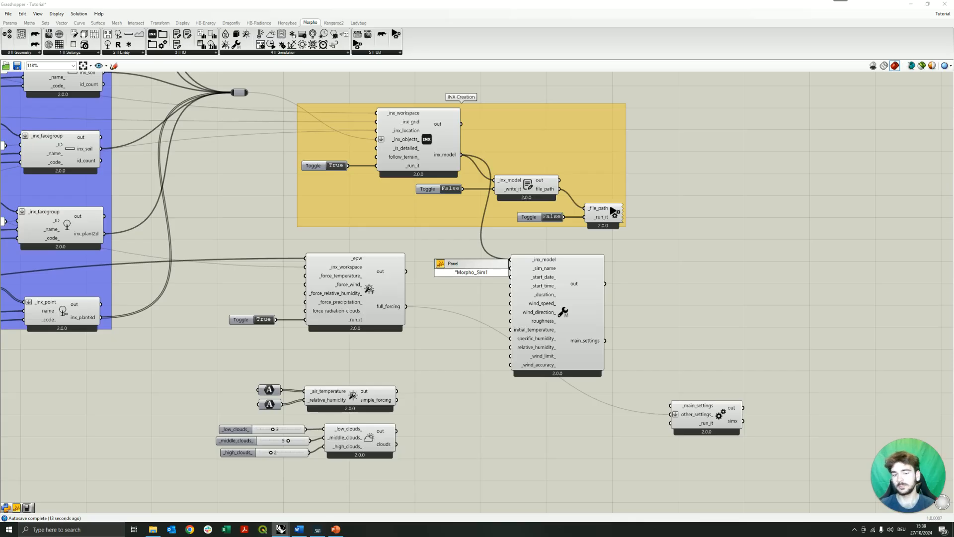
pyautogui.press('Return')
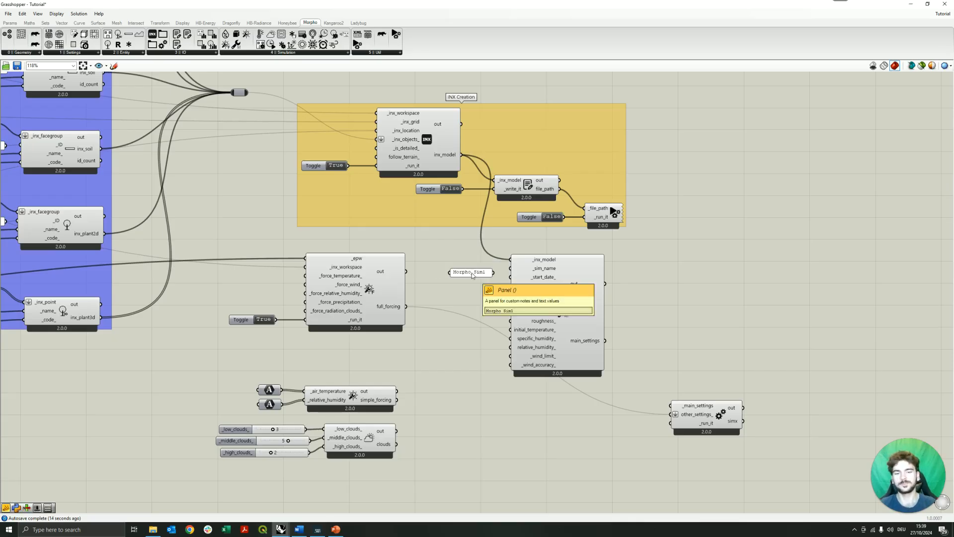
pyautogui.moveTo(463, 268)
pyautogui.mouseDown()
pyautogui.moveTo(511, 268)
pyautogui.moveTo(475, 271)
pyautogui.mouseUp()
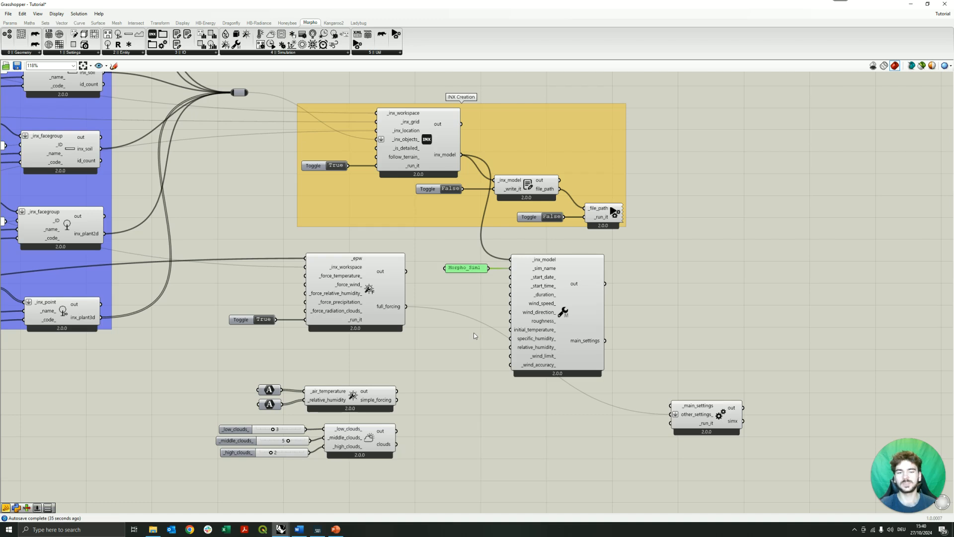
# Add a panel containing 21.08.2024 and connect it to the start date input of Main Settings.
pyautogui.doubleClick(464, 285)
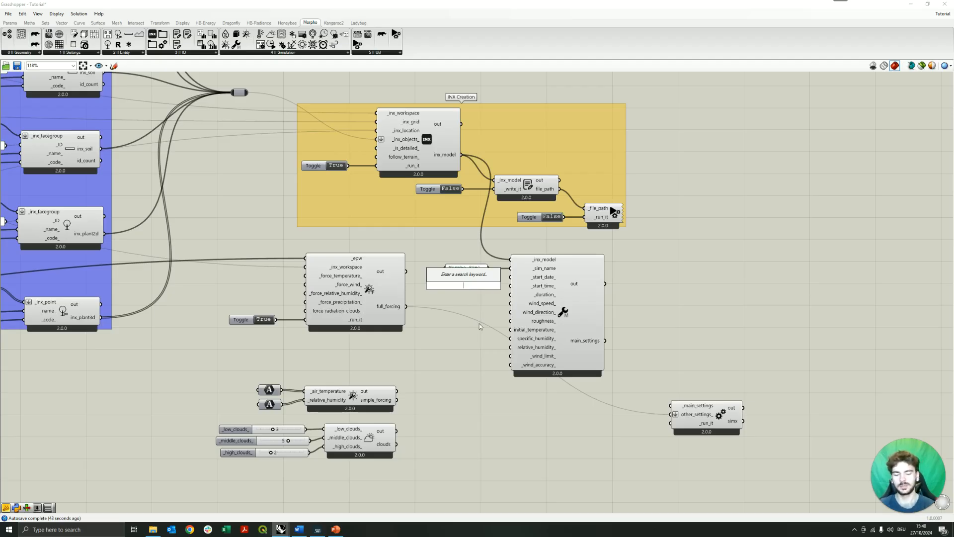
pyautogui.write('21')
pyautogui.press('BackSpace')
pyautogui.press('BackSpace')
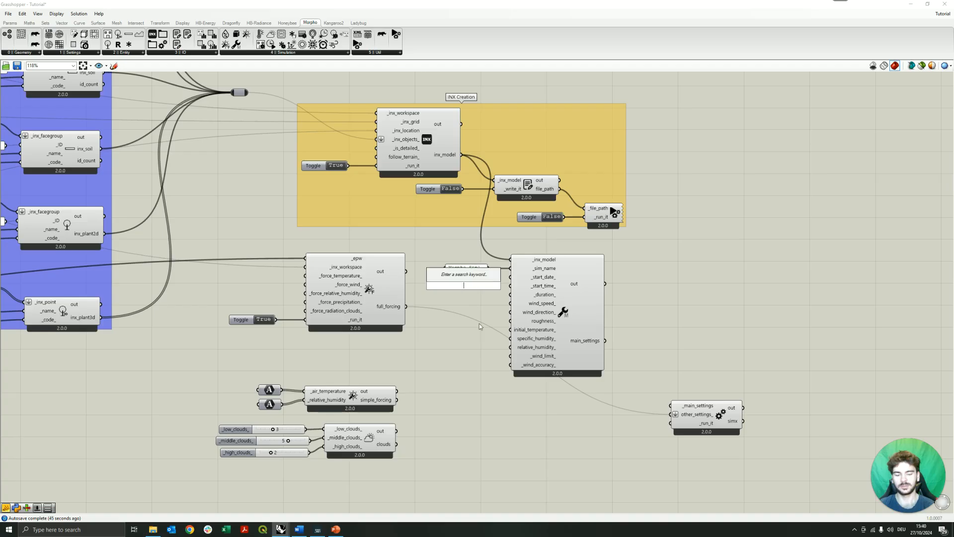
pyautogui.write('"')
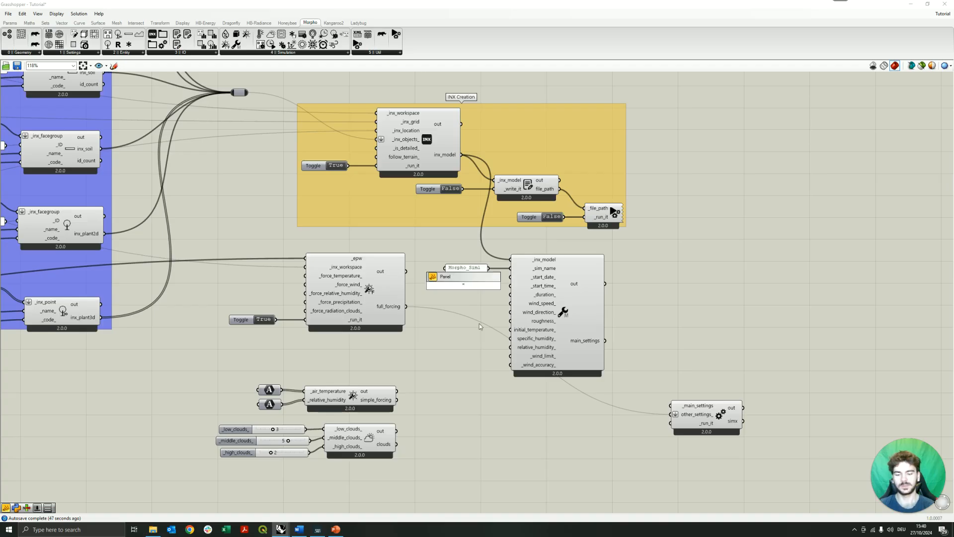
pyautogui.write('21')
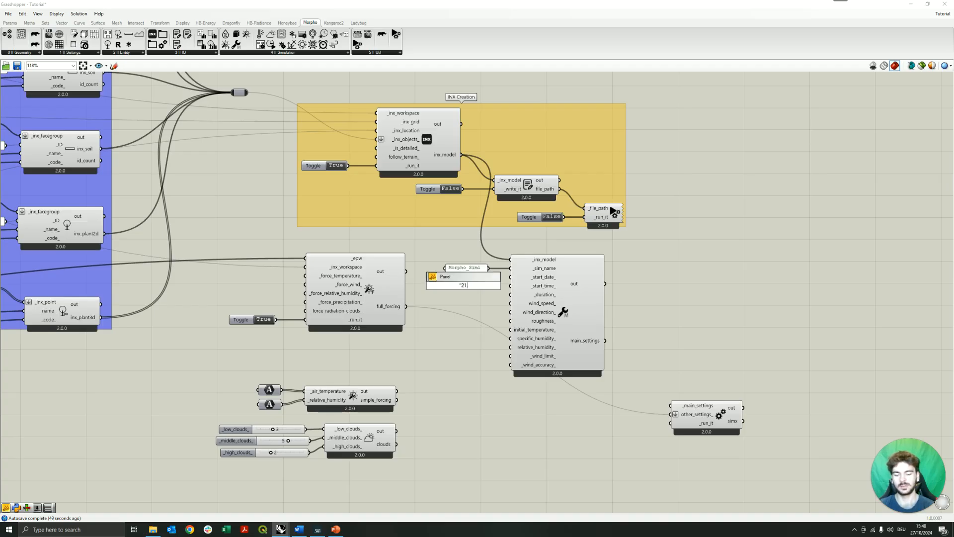
pyautogui.write('.08.2024')
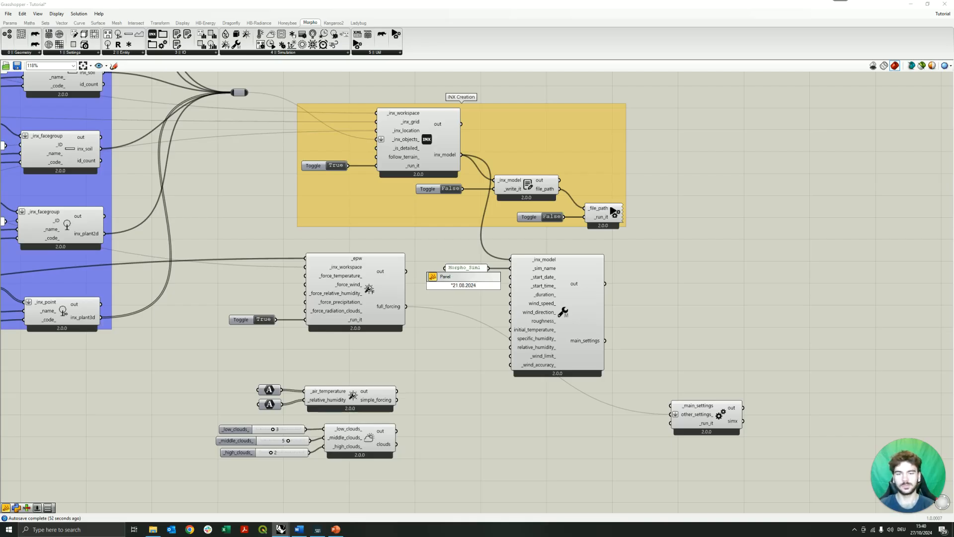
pyautogui.press('Return')
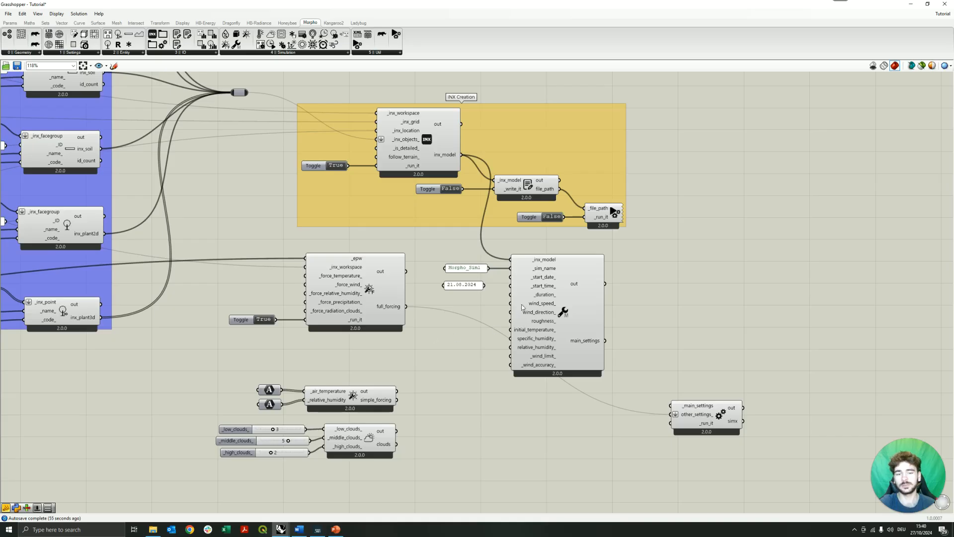
pyautogui.moveTo(542, 277)
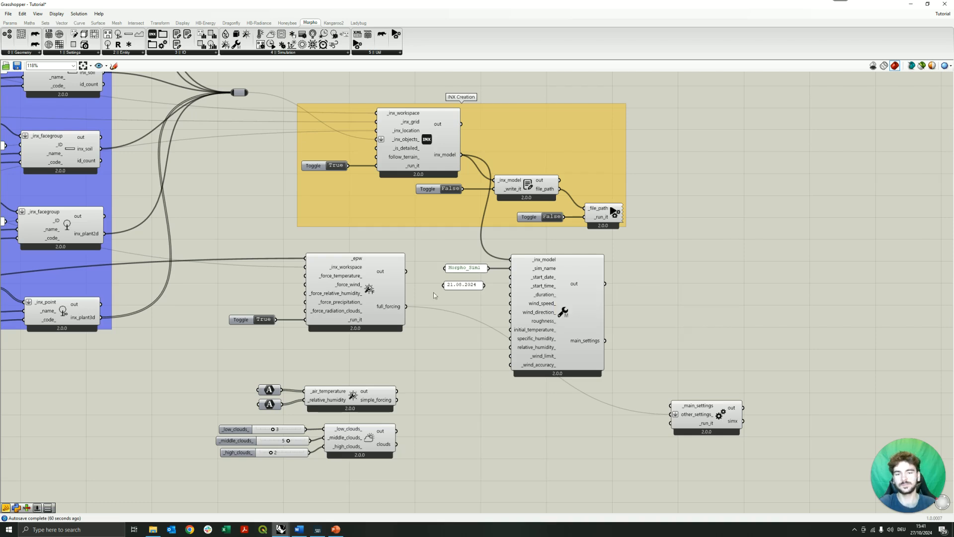
pyautogui.moveTo(463, 287); pyautogui.dragTo(511, 277)
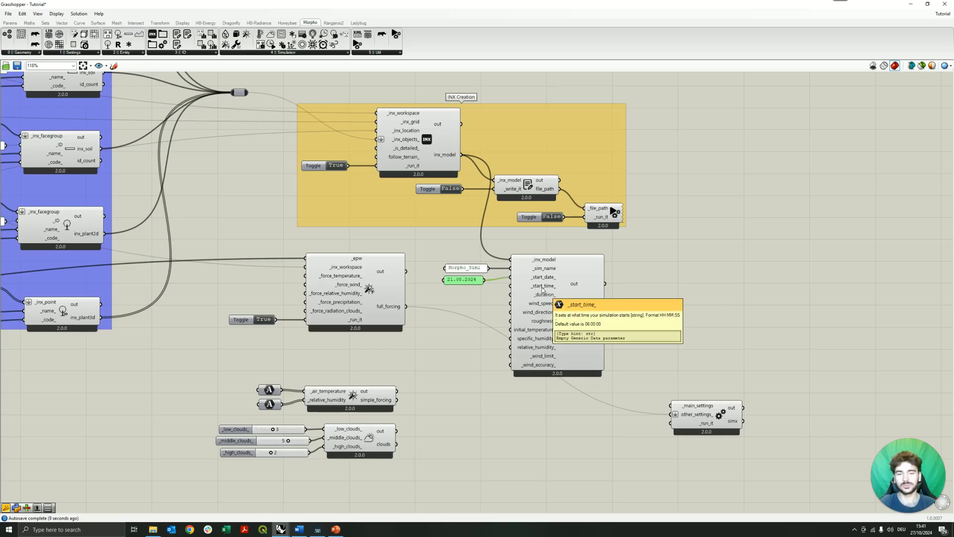
# Add a panel containing 05:00:00, connect it to the start time input of Main Settings, and line up the input panels.
pyautogui.doubleClick(457, 298)
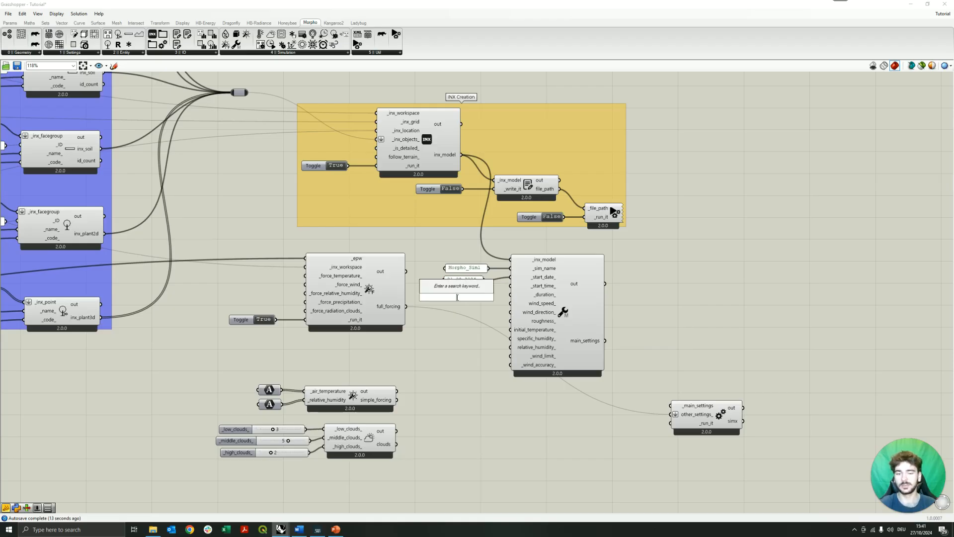
pyautogui.write('"')
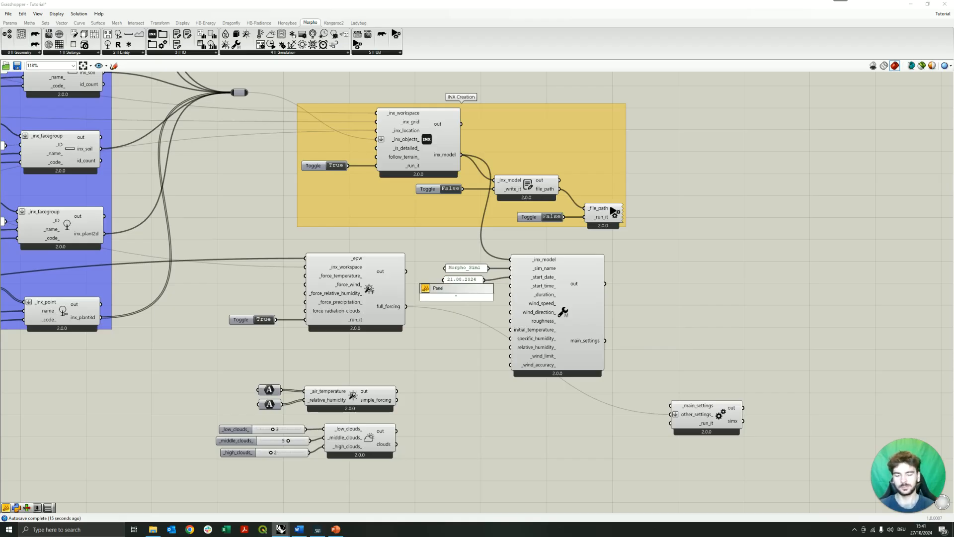
pyautogui.write('05.00:00:00')
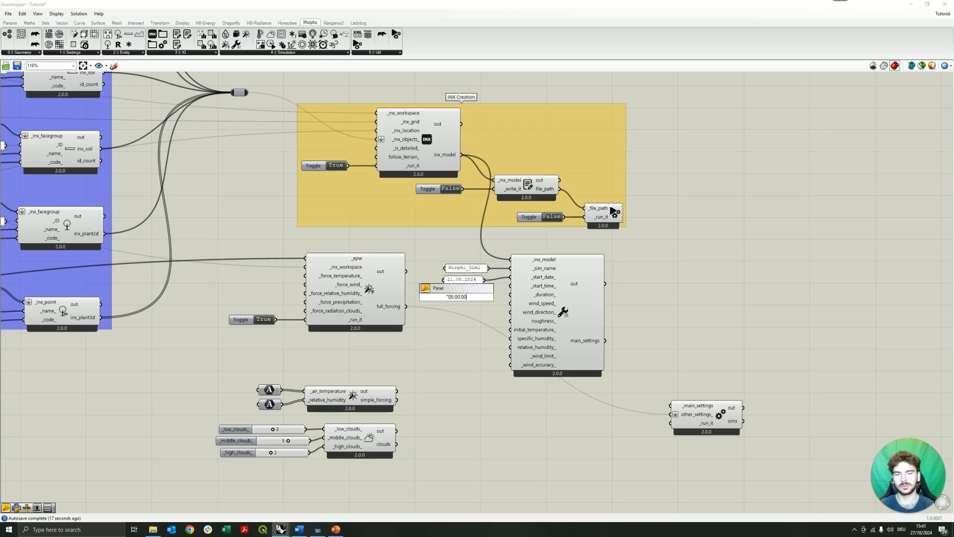
pyautogui.press('Return')
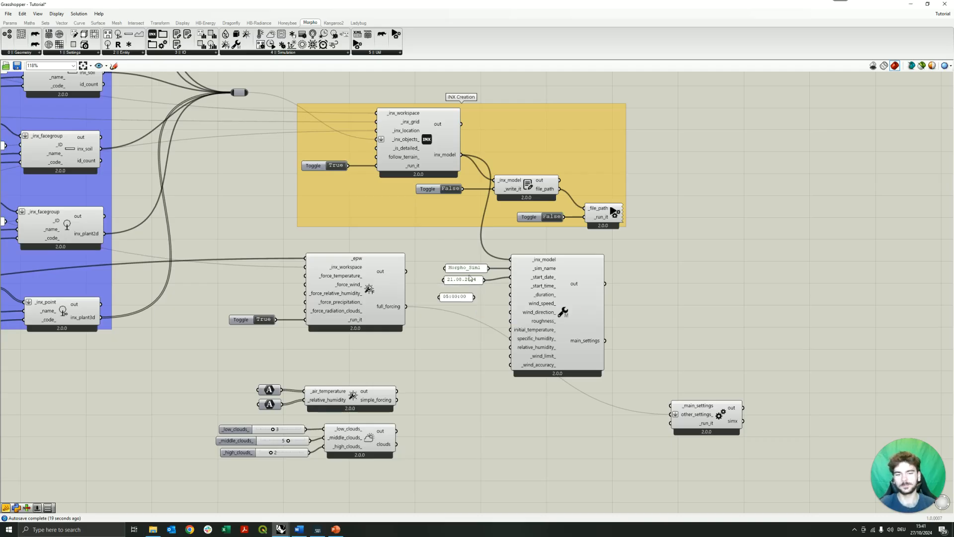
pyautogui.moveTo(470, 270)
pyautogui.mouseDown()
pyautogui.moveTo(462, 291)
pyautogui.moveTo(510, 286)
pyautogui.moveTo(461, 285)
pyautogui.mouseUp()
pyautogui.click(465, 300)
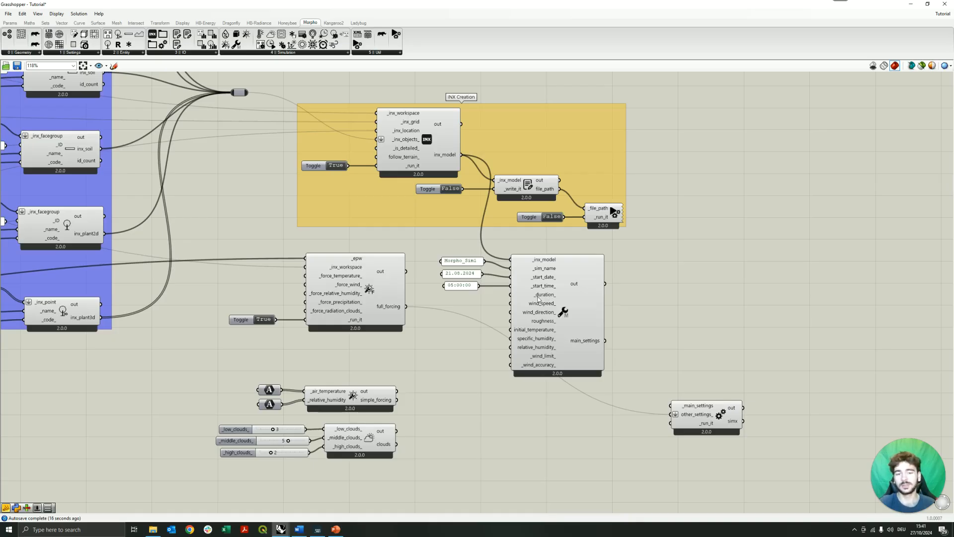
# Add a panel containing 24 and connect it to the duration input of Main Settings.
pyautogui.doubleClick(472, 303)
pyautogui.write('"2')
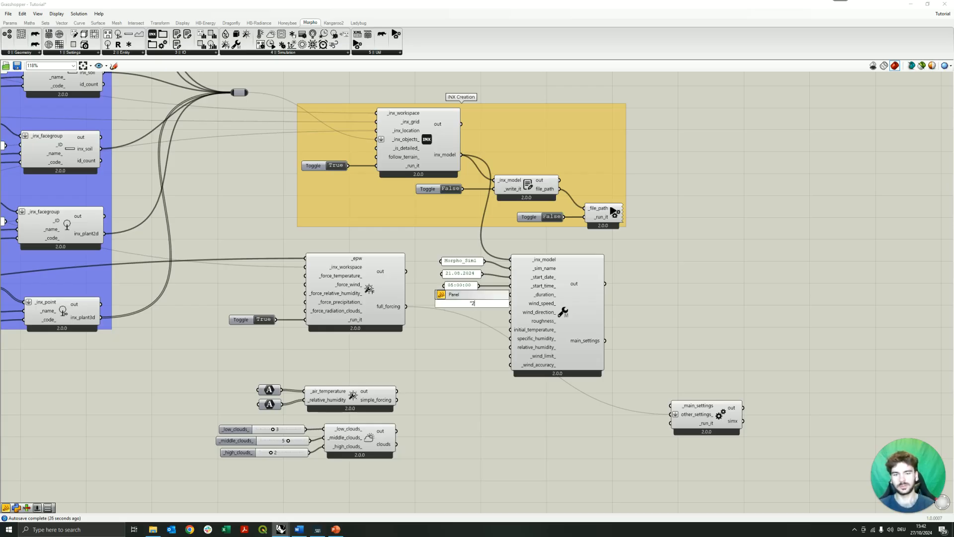
pyautogui.write('4')
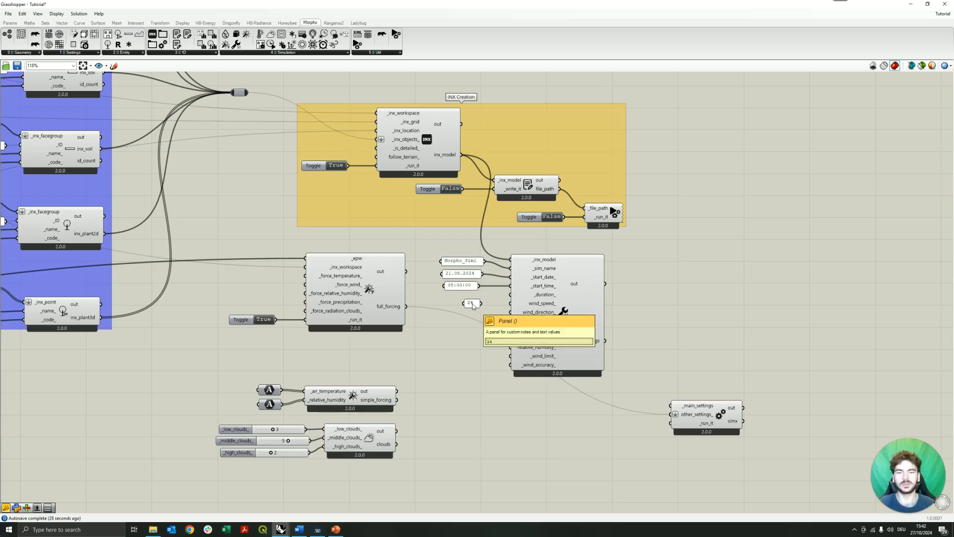
pyautogui.press('Return')
pyautogui.moveTo(468, 295); pyautogui.dragTo(510, 295)
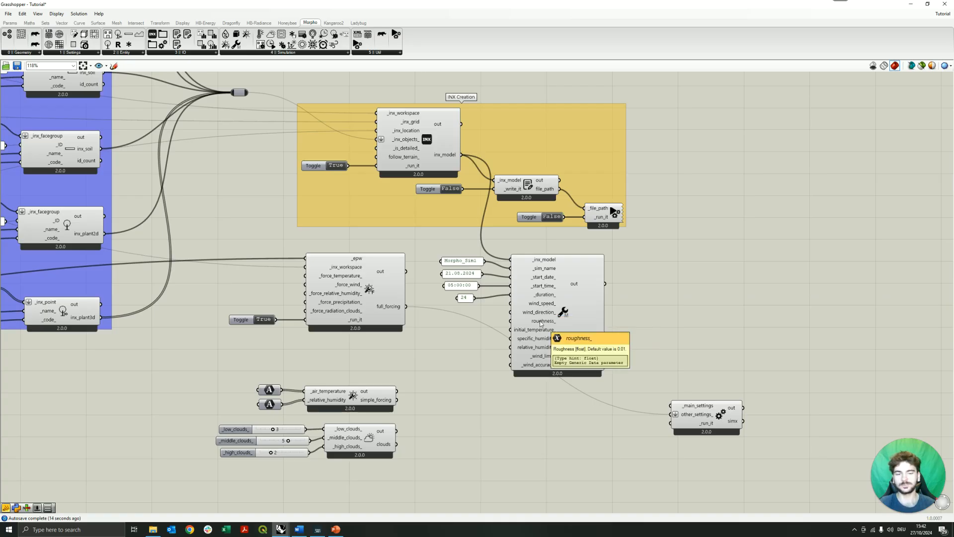
# Wire the main_settings output of Main Settings into the _main_settings input of the component that outputs simx.
pyautogui.moveTo(542, 340)
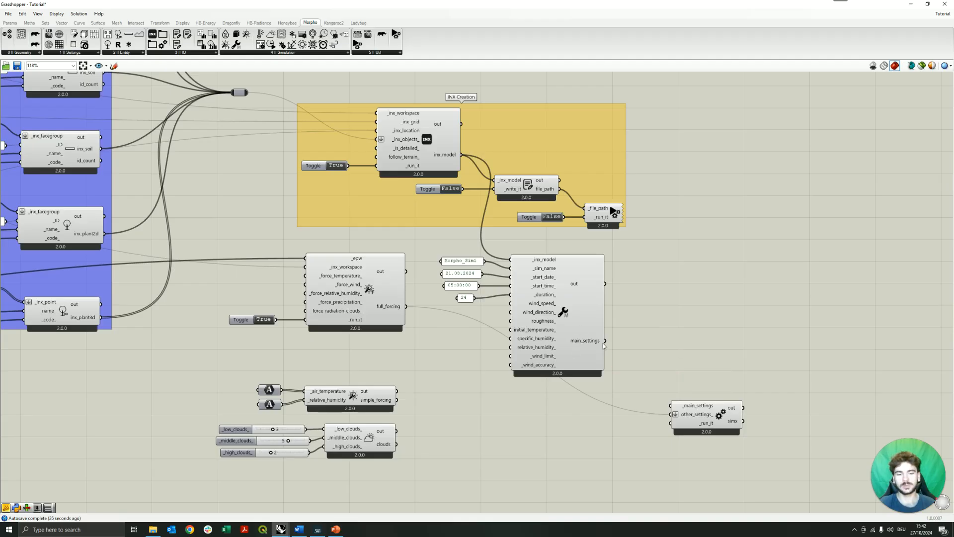
pyautogui.moveTo(605, 341); pyautogui.dragTo(671, 406)
pyautogui.moveTo(720, 416)
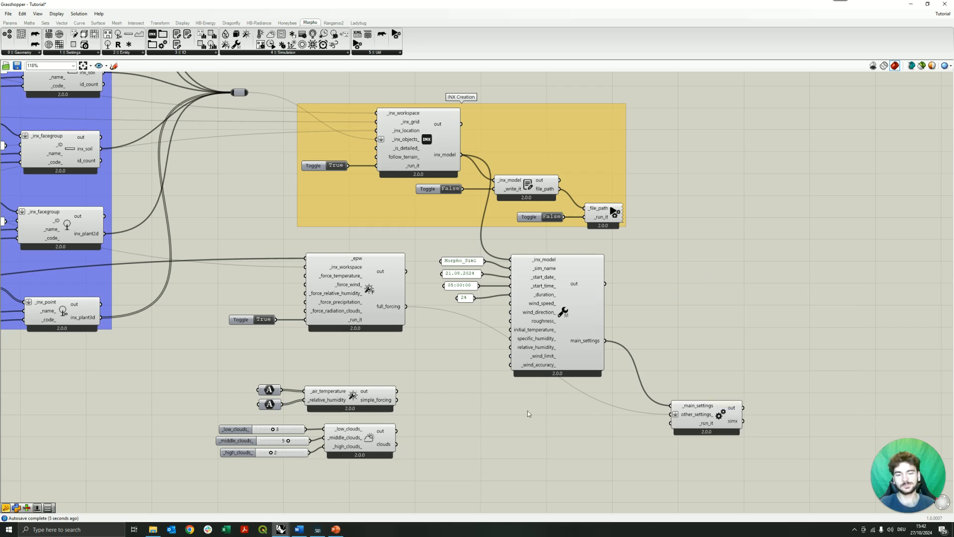
# Move the Simple Forcing and Clouds groups further up, directly beneath the Full Forcing component.
pyautogui.moveTo(528, 413); pyautogui.dragTo(518, 386, button='right')
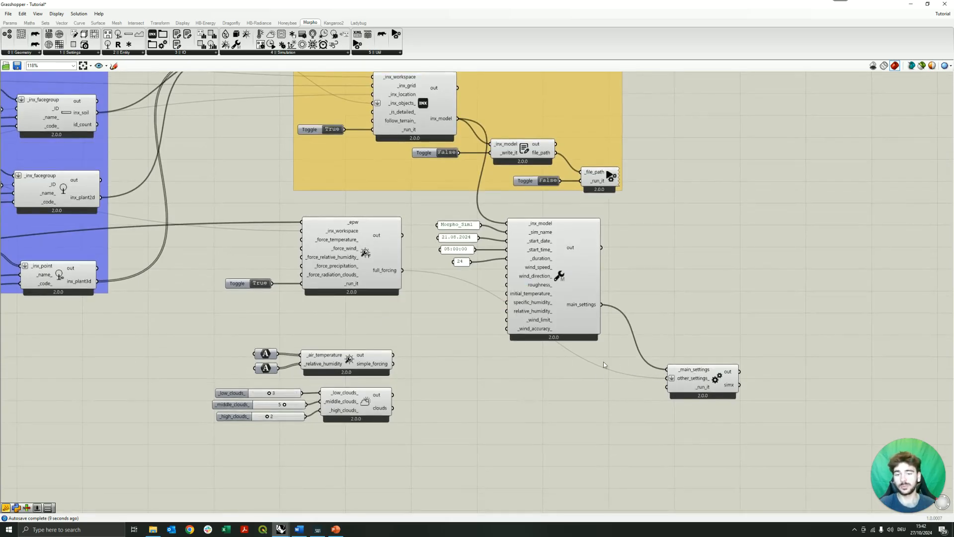
pyautogui.moveTo(427, 454); pyautogui.dragTo(182, 332)
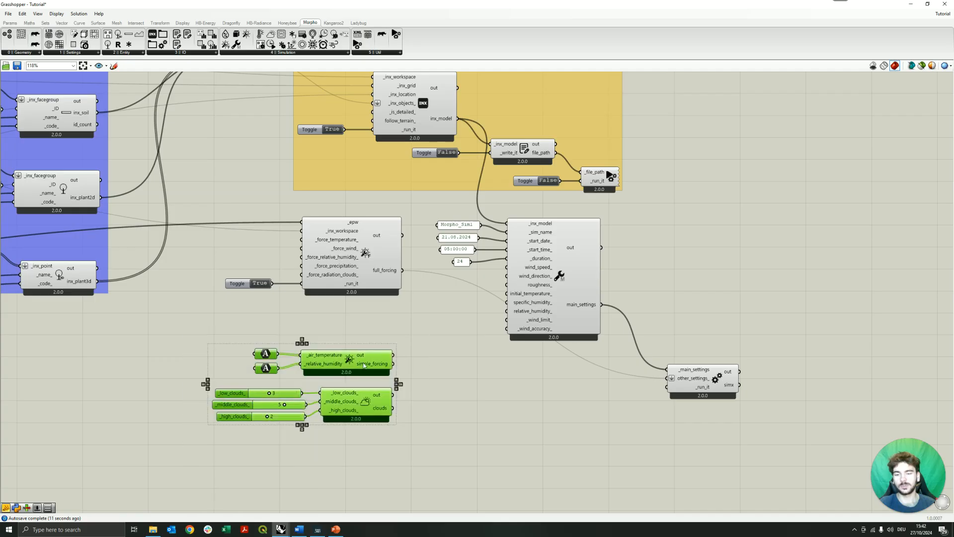
pyautogui.moveTo(363, 362); pyautogui.dragTo(369, 333)
pyautogui.click(479, 372)
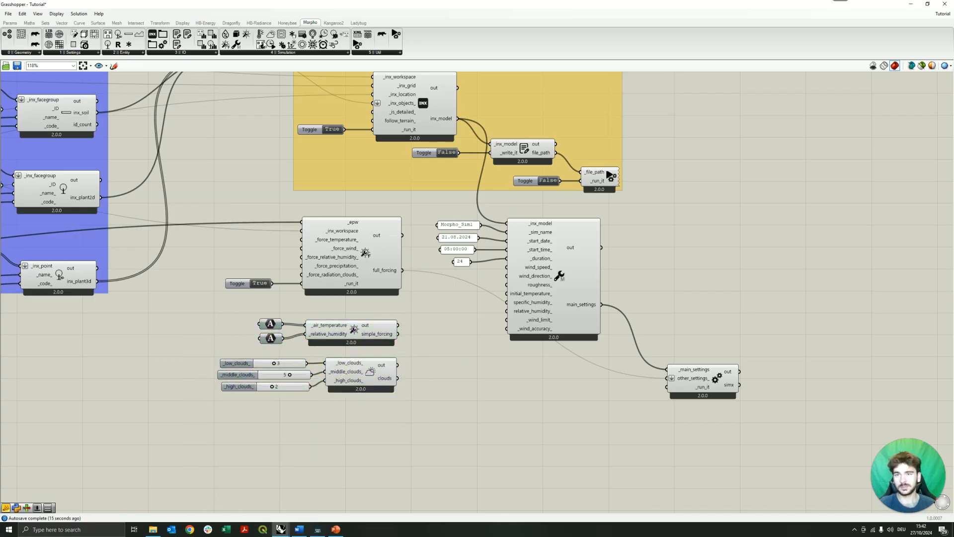
# Place a Morpho Output Settings component below the Clouds component.
pyautogui.click(287, 53)
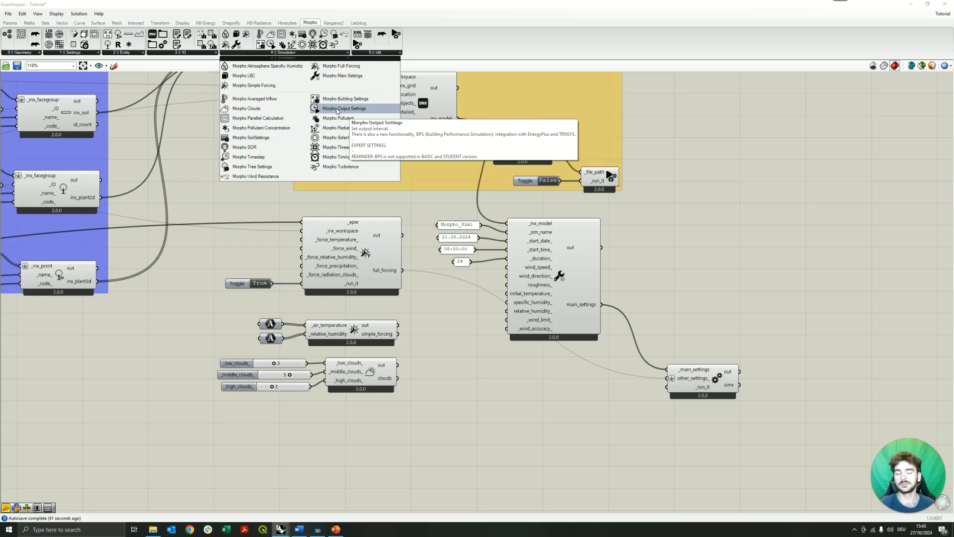
pyautogui.moveTo(350, 116); pyautogui.dragTo(478, 448)
pyautogui.moveTo(590, 418); pyautogui.dragTo(635, 266, button='right')
pyautogui.moveTo(530, 295); pyautogui.dragTo(418, 343)
pyautogui.click(526, 309)
pyautogui.moveTo(522, 295); pyautogui.dragTo(479, 341, button='right')
# Position the Output Settings component and wire its output_settings output into other_settings_ of the component that outputs simx.
pyautogui.click(290, 54)
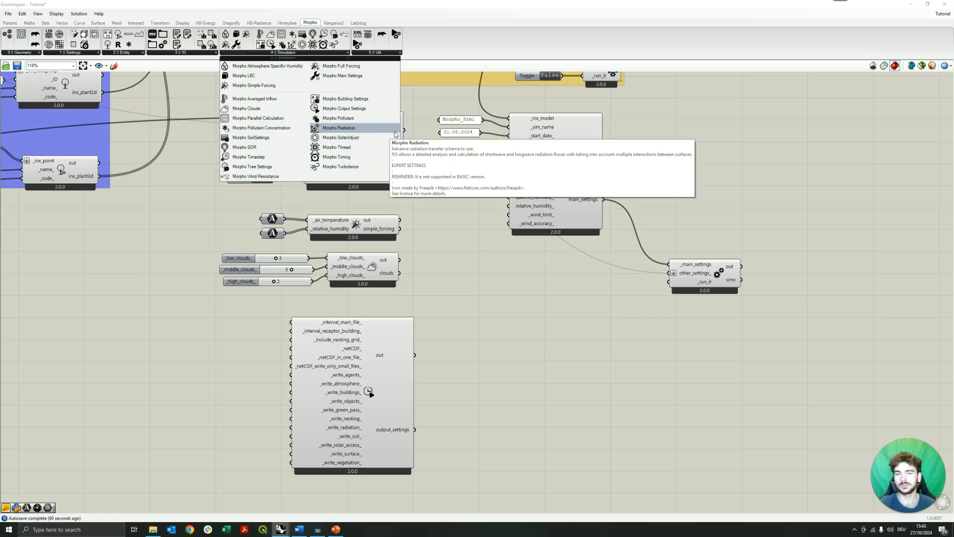
pyautogui.click(463, 241)
pyautogui.moveTo(497, 378); pyautogui.dragTo(491, 369, button='right')
pyautogui.moveTo(384, 379); pyautogui.dragTo(373, 376)
pyautogui.click(470, 361)
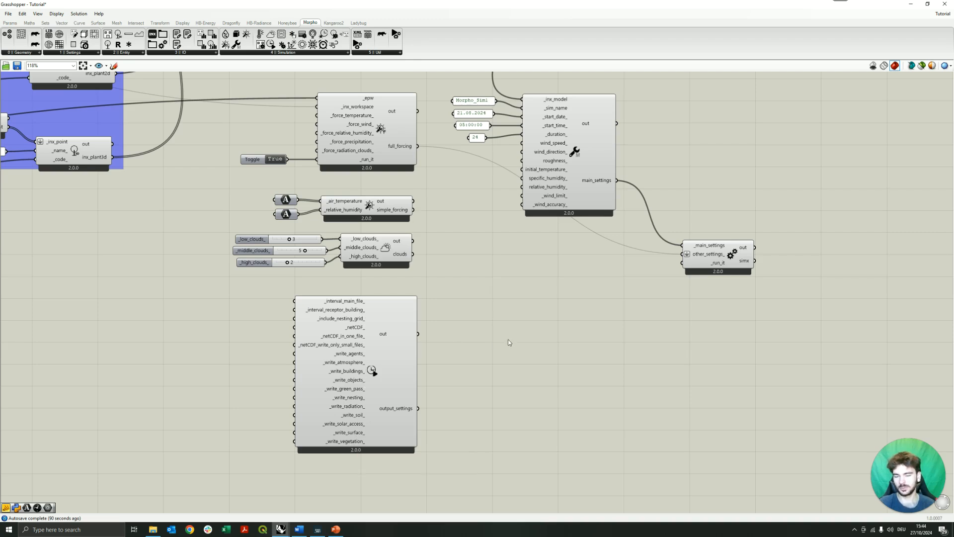
pyautogui.moveTo(367, 336)
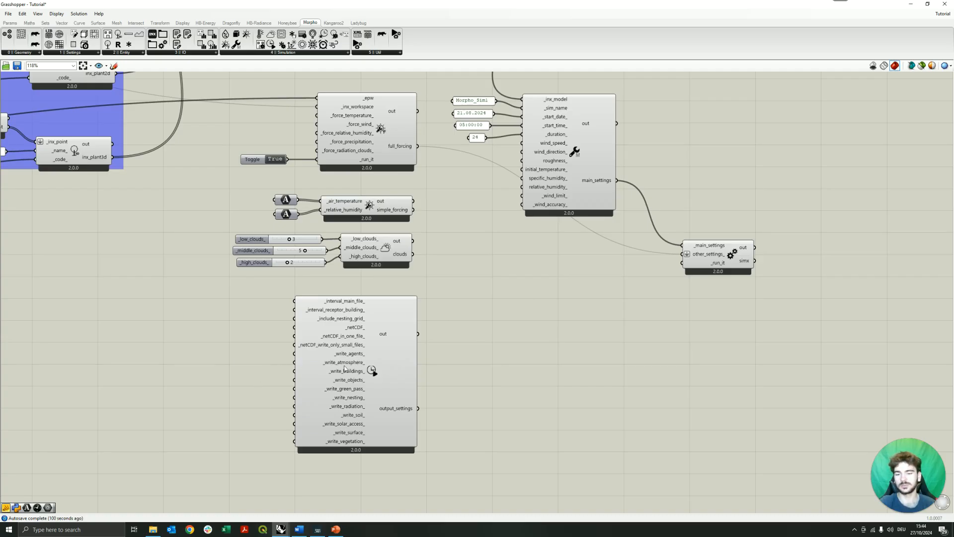
pyautogui.moveTo(355, 366)
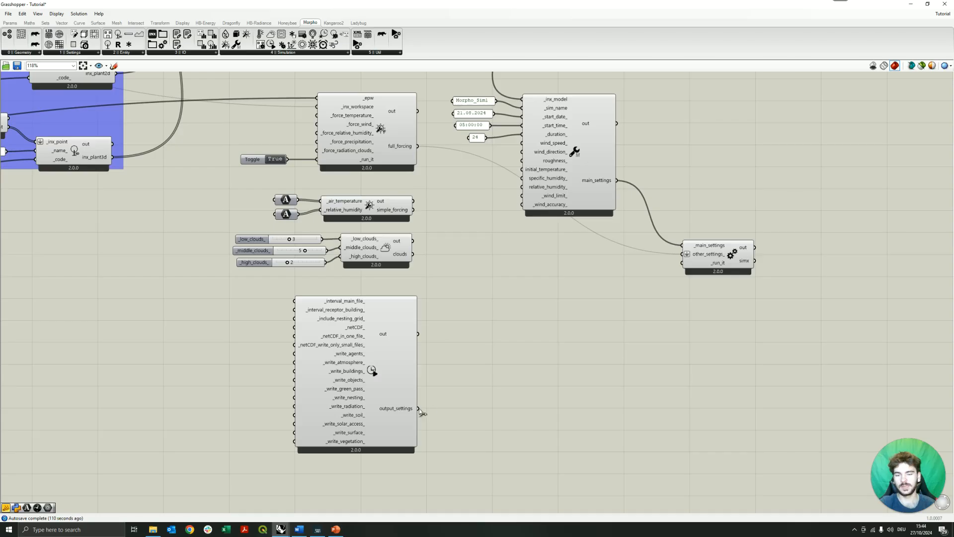
pyautogui.moveTo(418, 408); pyautogui.dragTo(684, 255)
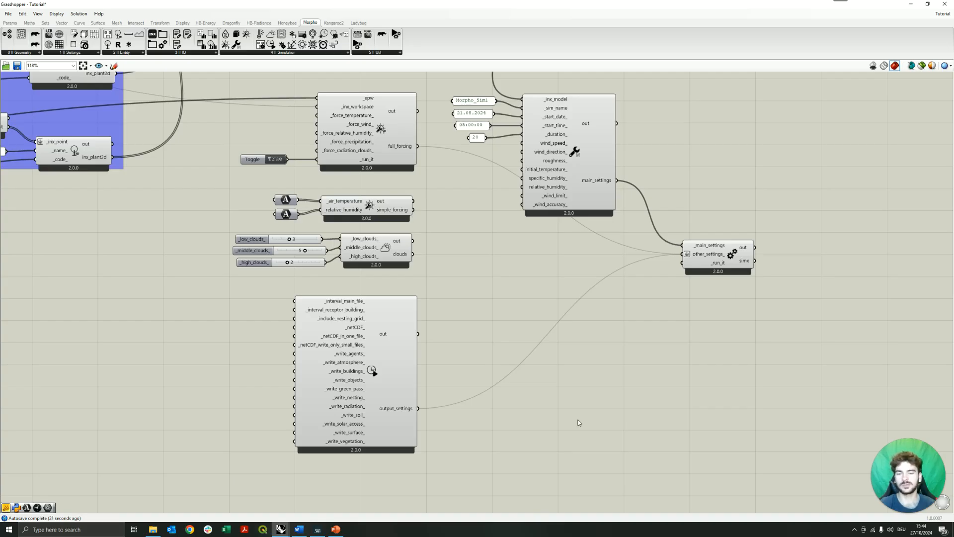
# Delete the Output Settings component together with its connection.
pyautogui.click(350, 357)
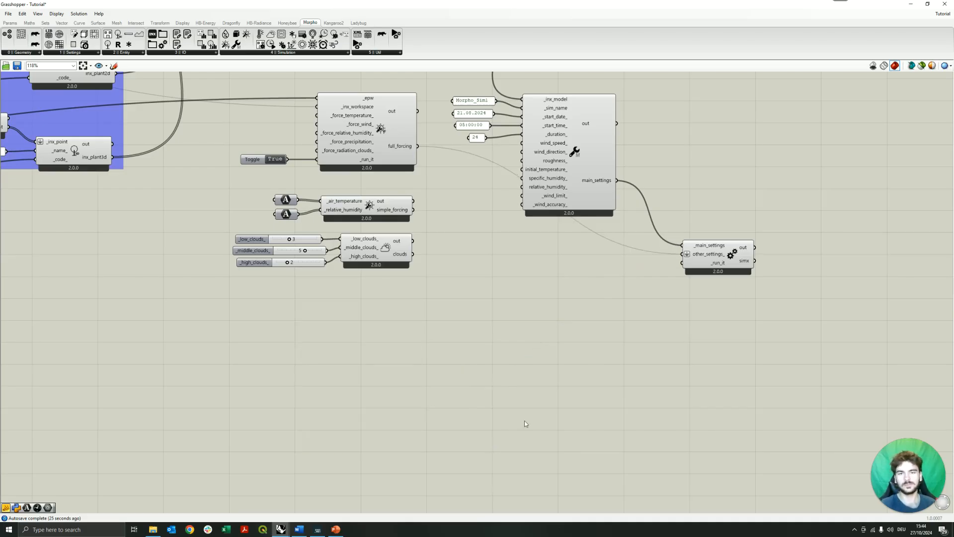
pyautogui.press('Delete')
pyautogui.moveTo(551, 343); pyautogui.dragTo(506, 414, button='right')
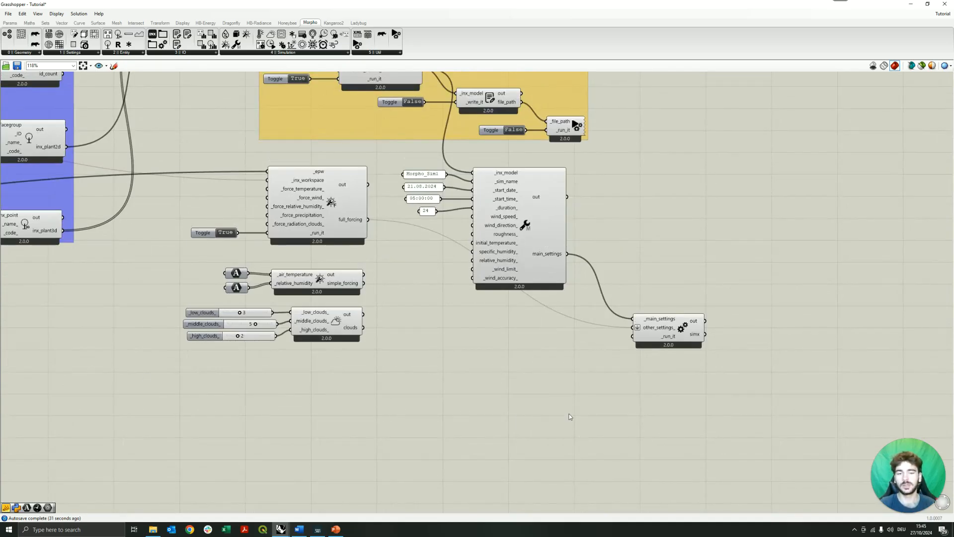
# Add a Boolean toggle, connect it to the _run_it input of the component that outputs simx, and set it to True.
pyautogui.moveTo(610, 414); pyautogui.dragTo(532, 423, button='right')
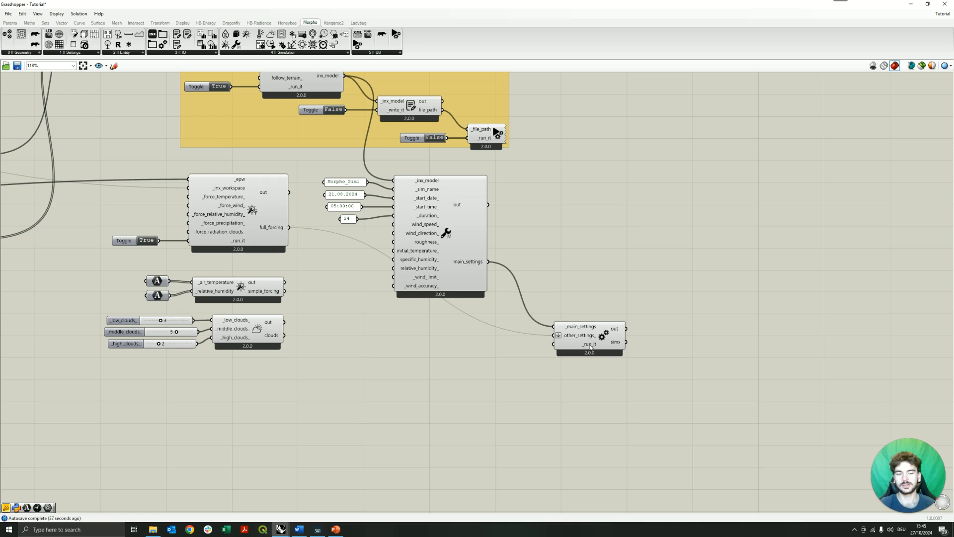
pyautogui.doubleClick(480, 348)
pyautogui.write('toggle')
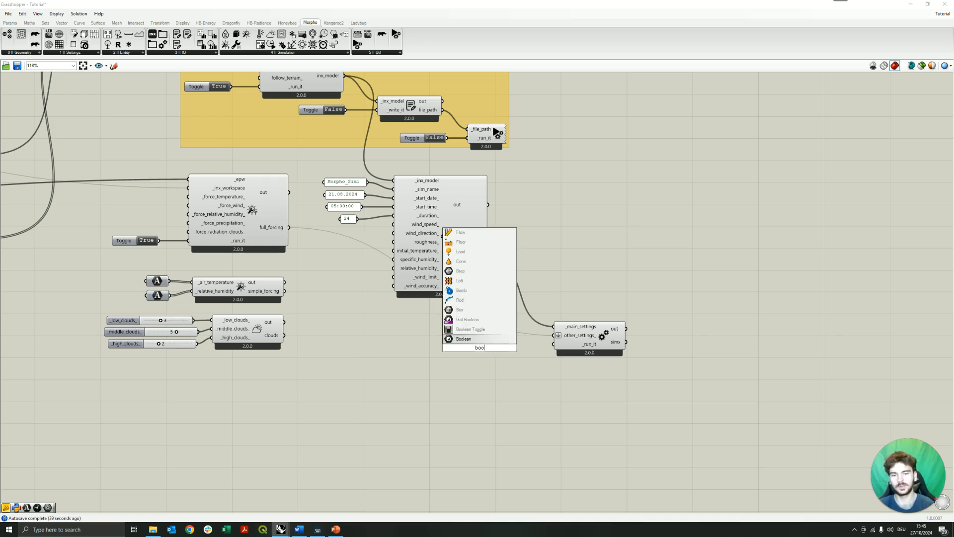
pyautogui.press('Return')
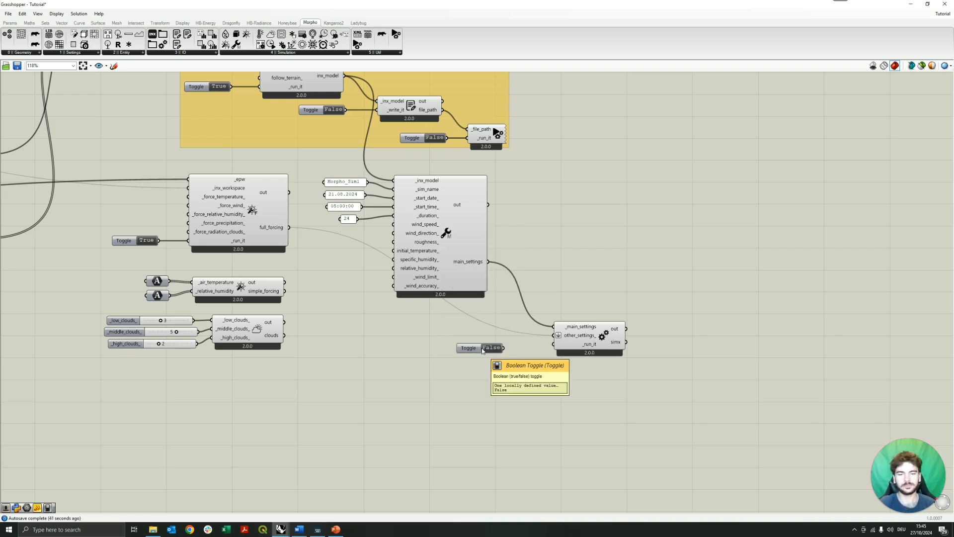
pyautogui.moveTo(503, 348); pyautogui.dragTo(553, 344)
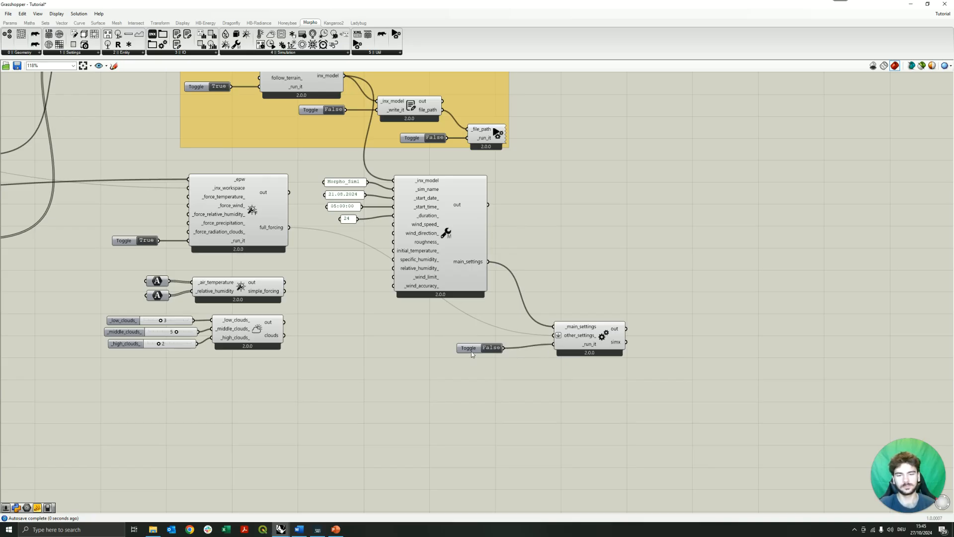
pyautogui.moveTo(471, 351); pyautogui.dragTo(473, 347)
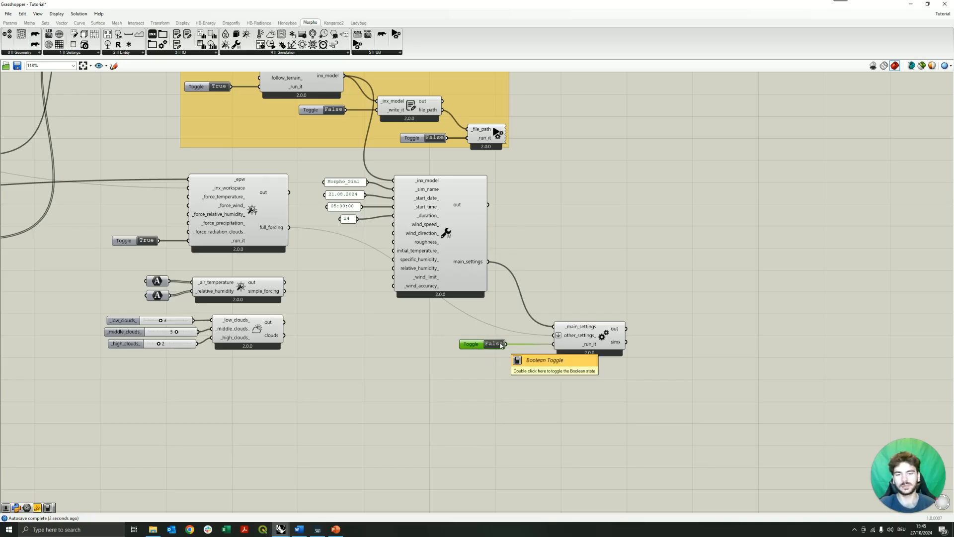
pyautogui.click(499, 345)
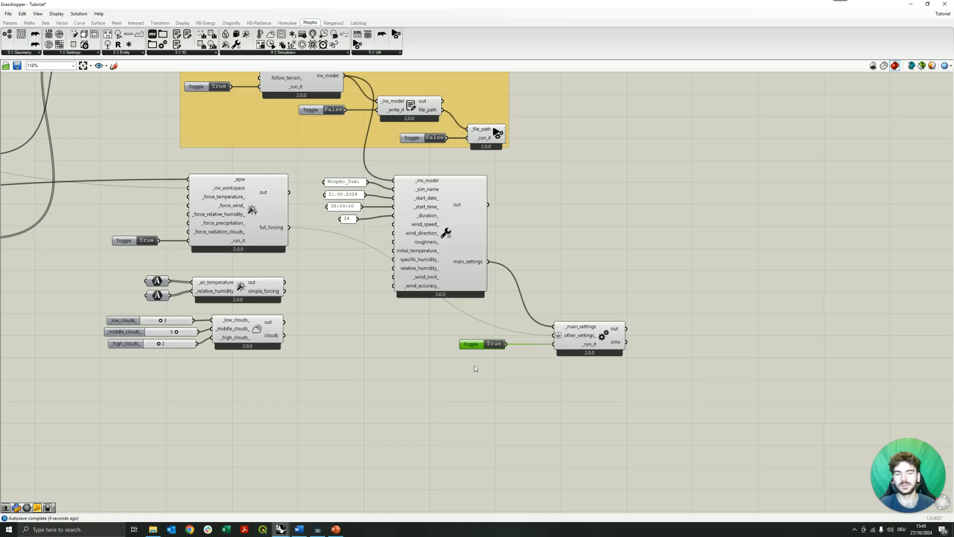
pyautogui.click(536, 414)
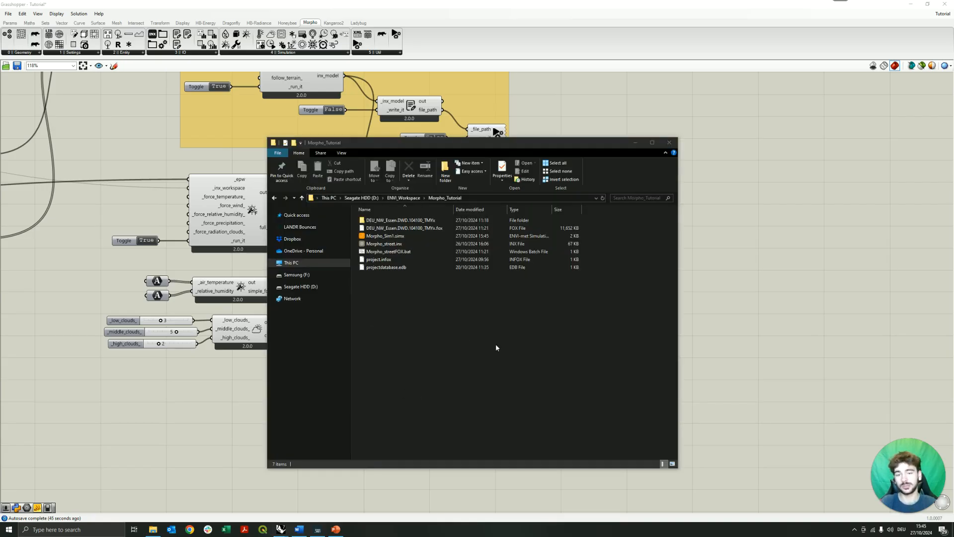
# Open Morpho_Sim1.simx from the Morpho_Tutorial folder in ENVI-guide and check its general settings and full forcing section.
pyautogui.click(412, 235)
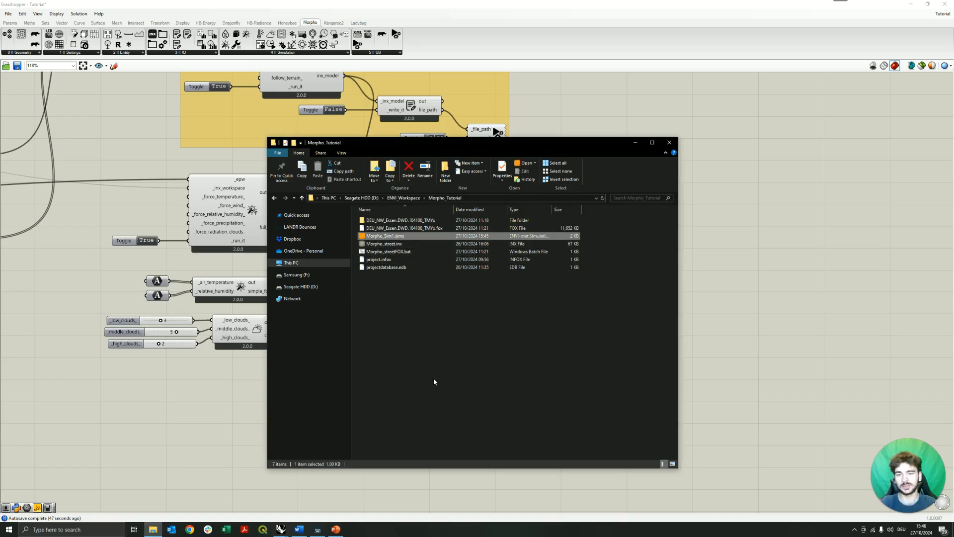
pyautogui.doubleClick(387, 236)
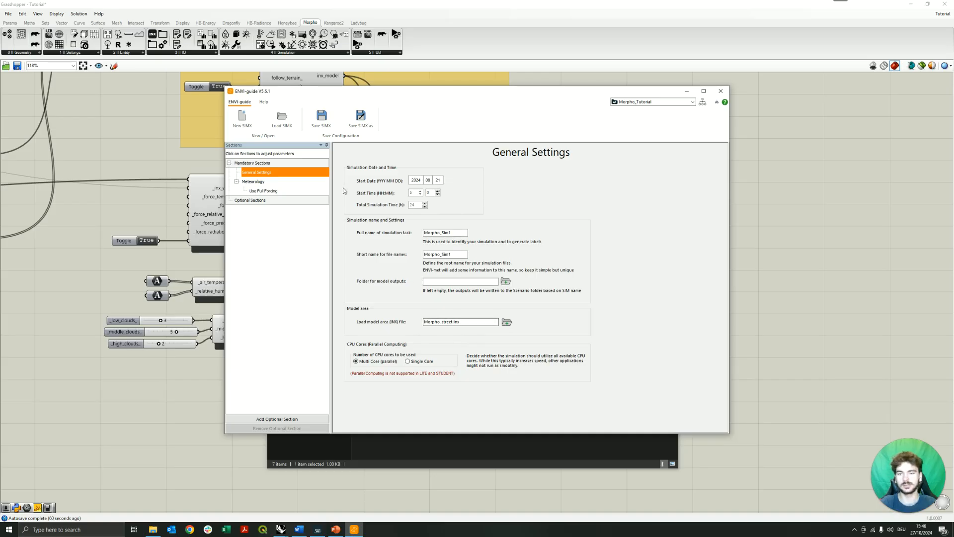
pyautogui.click(272, 190)
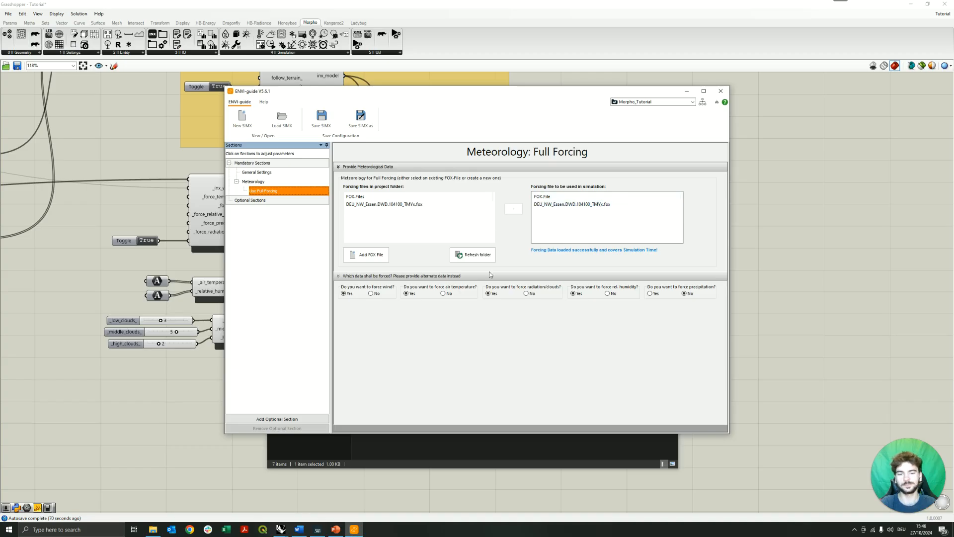
pyautogui.click(721, 91)
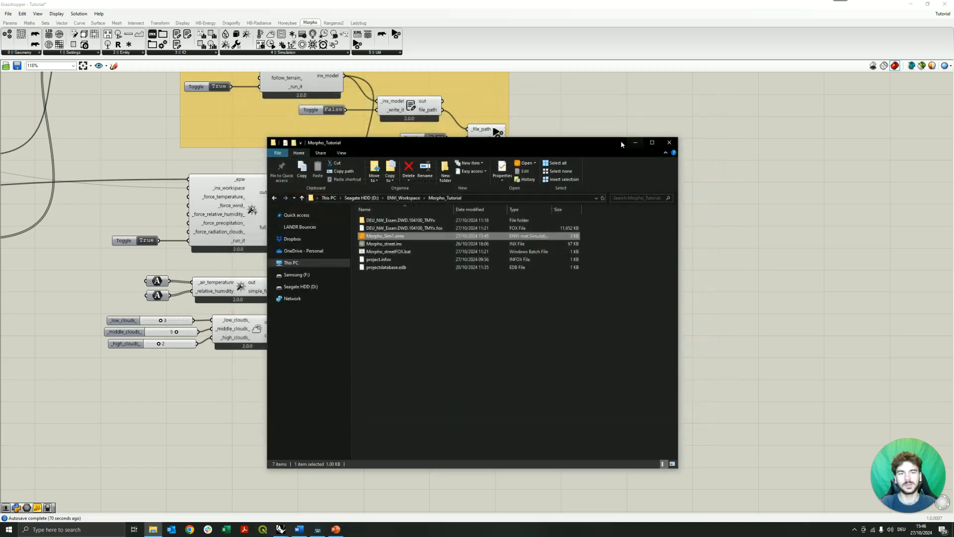
pyautogui.click(635, 143)
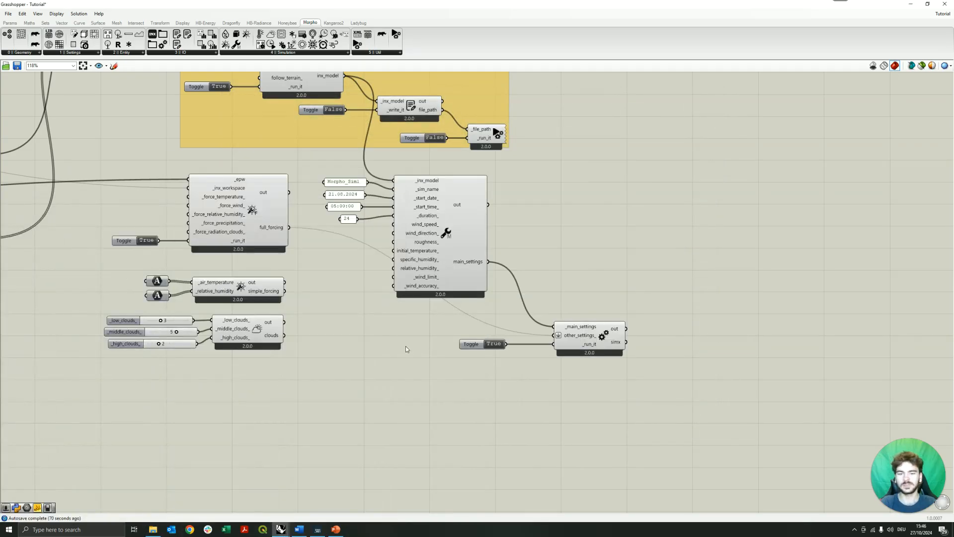
pyautogui.moveTo(383, 334); pyautogui.dragTo(396, 390, button='right')
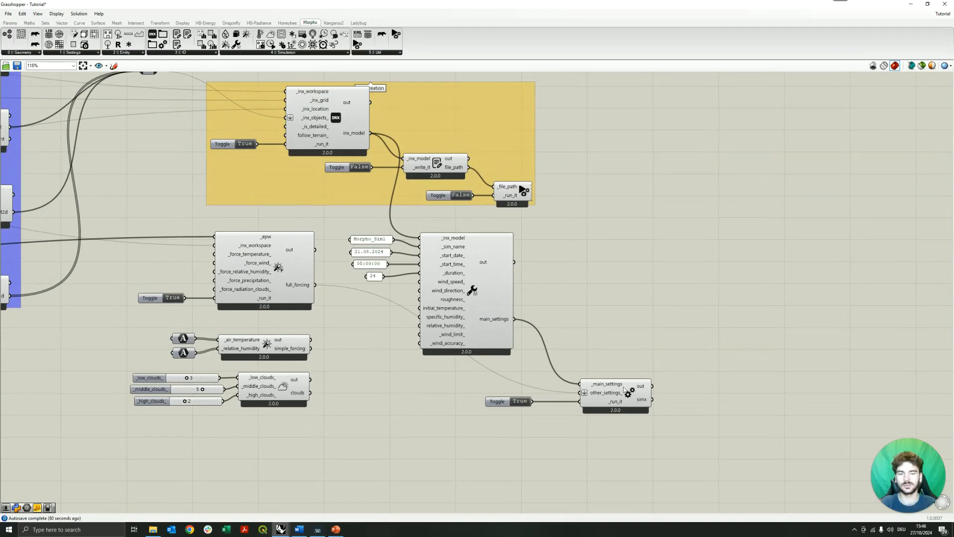
pyautogui.moveTo(355, 220); pyautogui.dragTo(409, 312, button='right')
pyautogui.click(392, 219)
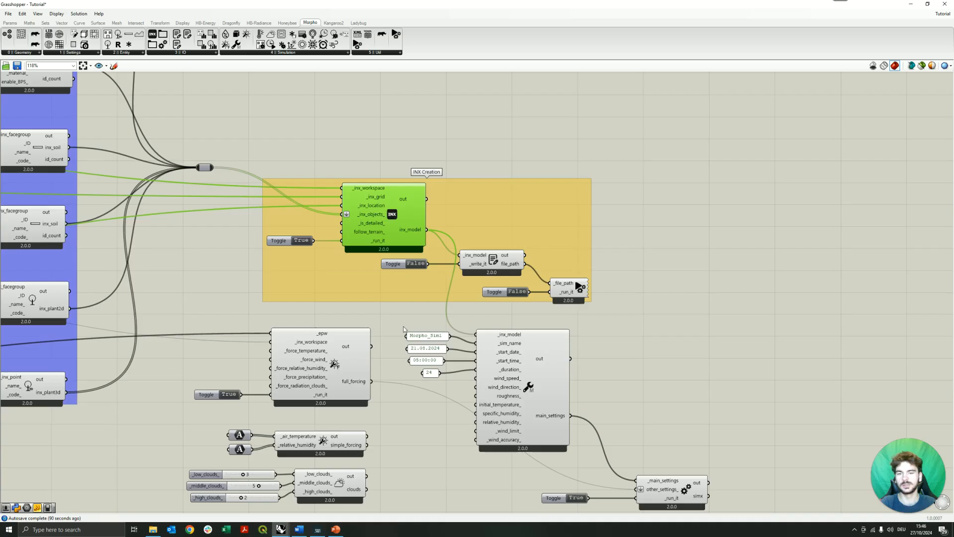
pyautogui.moveTo(406, 329); pyautogui.dragTo(349, 271, button='right')
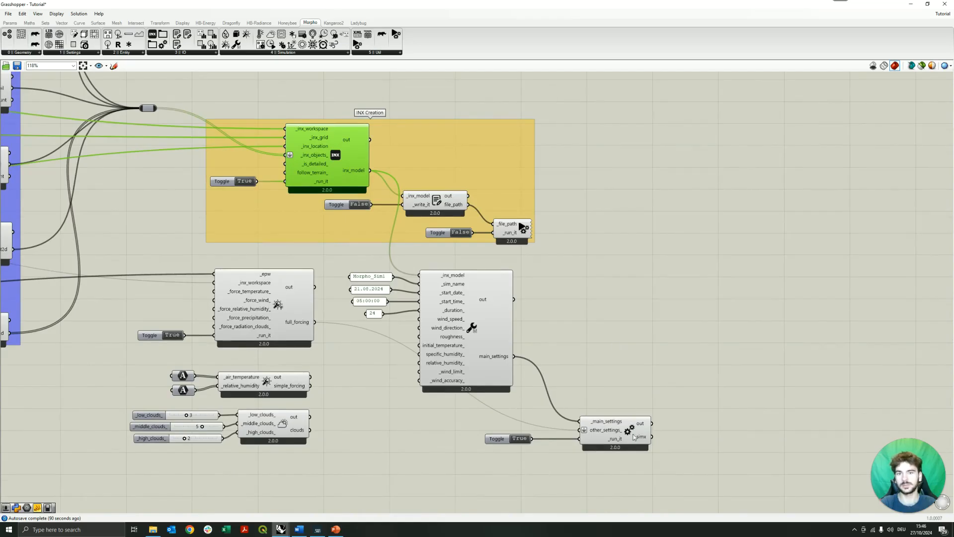
pyautogui.moveTo(525, 465); pyautogui.dragTo(514, 423, button='right')
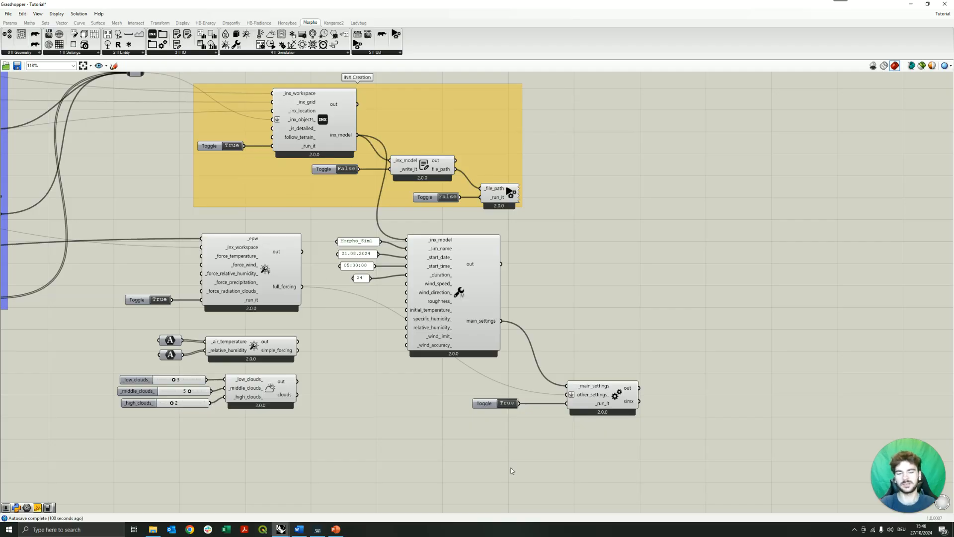
pyautogui.moveTo(588, 480); pyautogui.dragTo(559, 434, button='right')
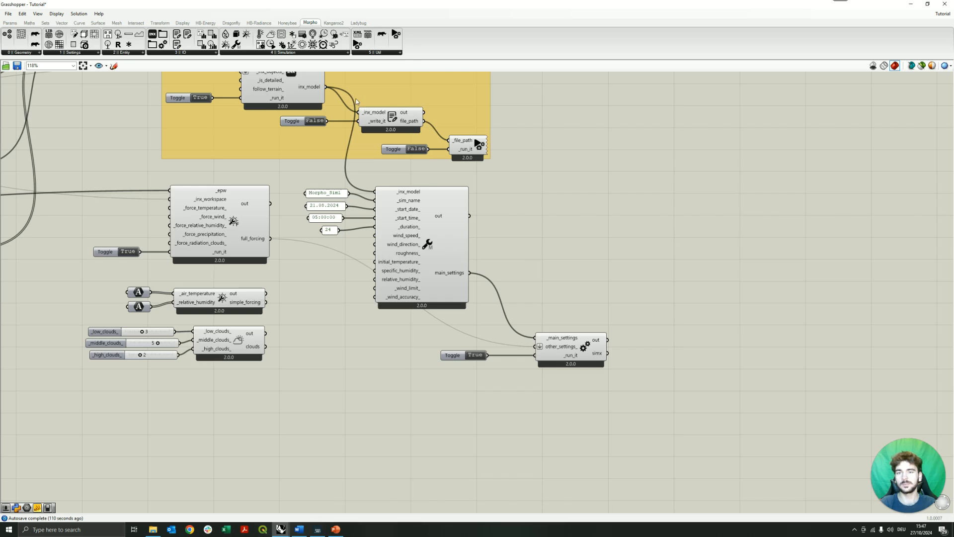
# Place a Morpho Run Simulation component beside the component that outputs simx and wire the simx output into its _simx input.
pyautogui.click(384, 54)
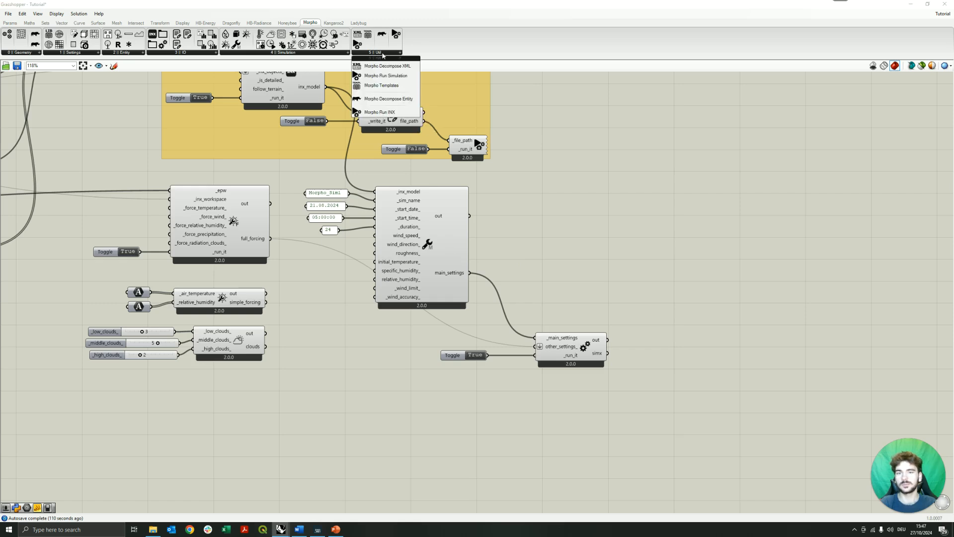
pyautogui.click(188, 53)
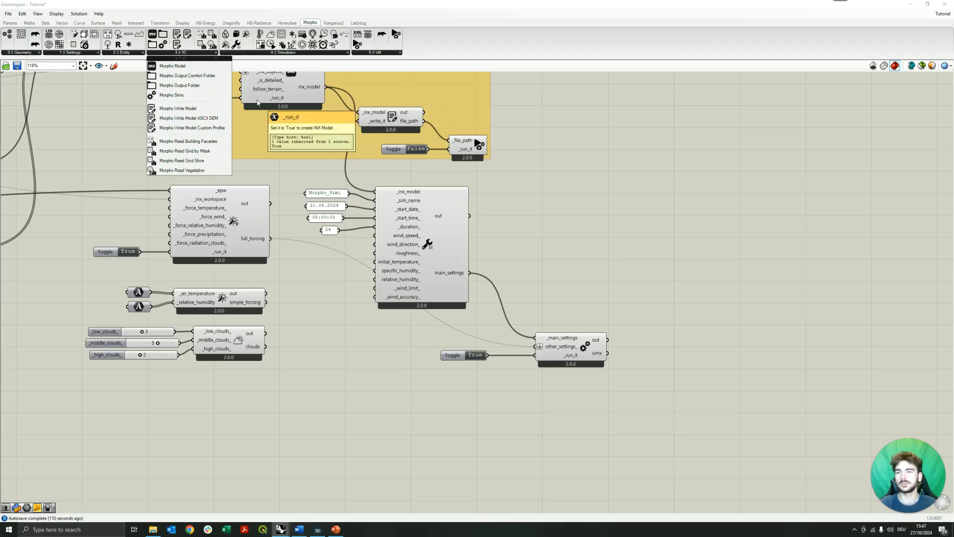
pyautogui.click(371, 53)
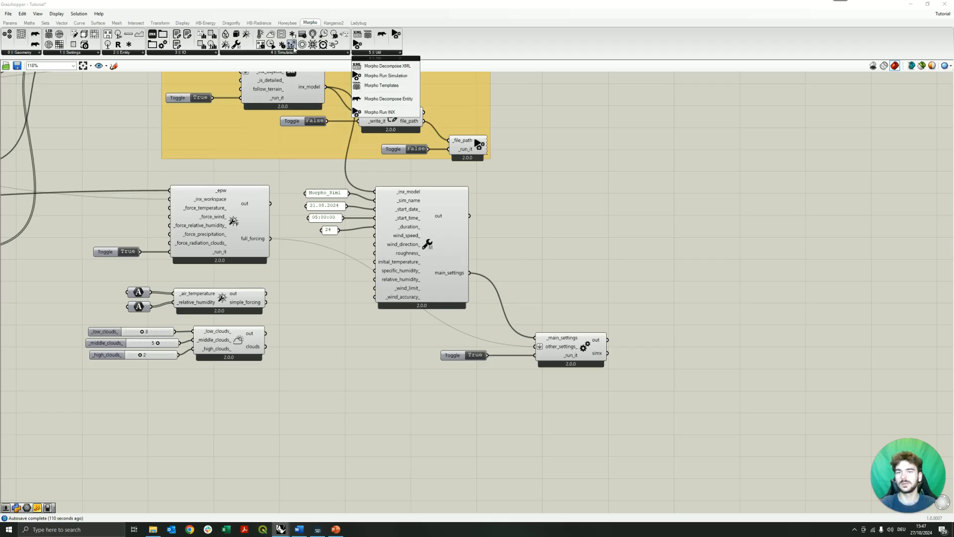
pyautogui.moveTo(379, 76); pyautogui.dragTo(672, 396)
pyautogui.moveTo(541, 442); pyautogui.dragTo(488, 403, button='right')
pyautogui.moveTo(619, 359); pyautogui.dragTo(606, 343)
pyautogui.click(568, 333)
pyautogui.click(547, 348)
# Duplicate the Boolean toggle, connect the copy to _run_it of the Run Simulation component, and set it to True to start the simulation.
pyautogui.click(405, 315)
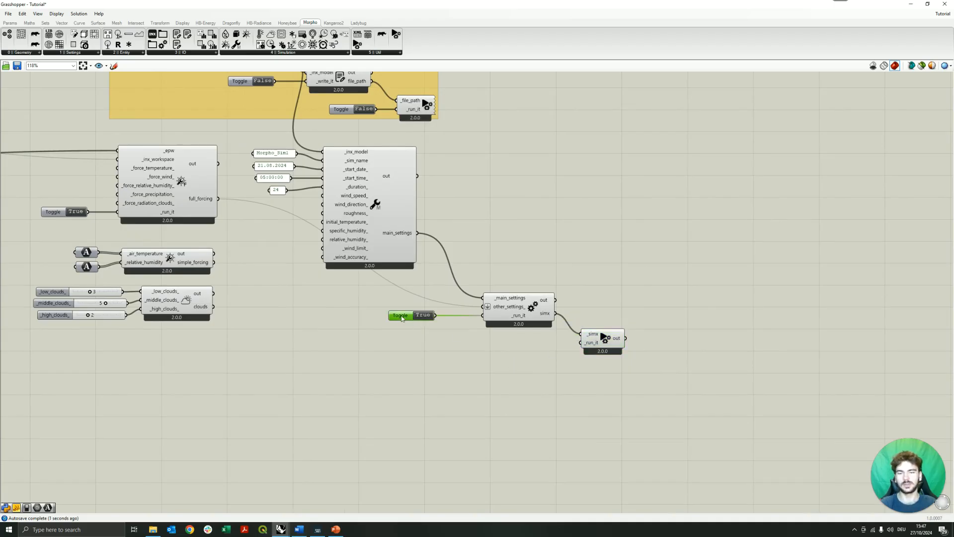
pyautogui.hotkey('ctrl', 'c')
pyautogui.hotkey('ctrl', 'v')
pyautogui.moveTo(406, 321); pyautogui.dragTo(582, 343)
pyautogui.click(486, 361)
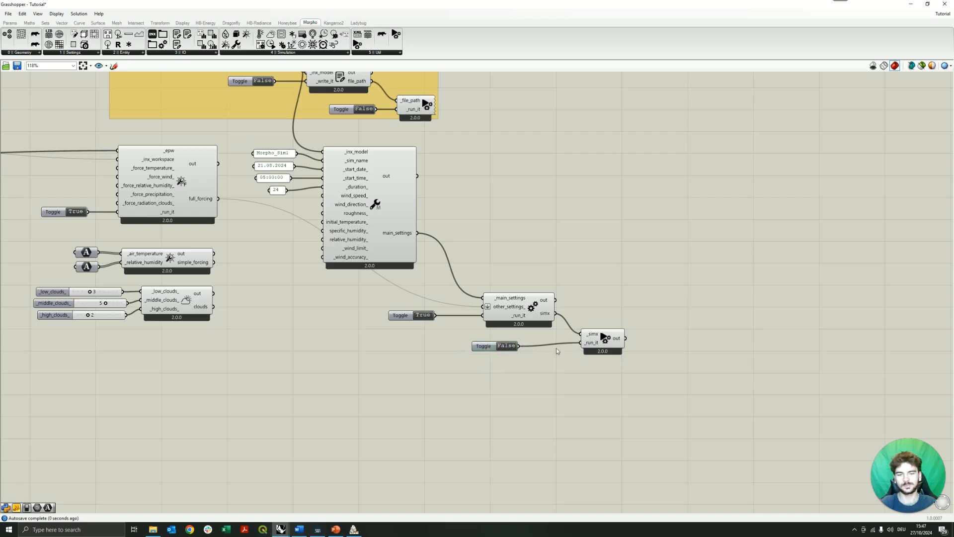
pyautogui.moveTo(487, 349); pyautogui.dragTo(507, 346)
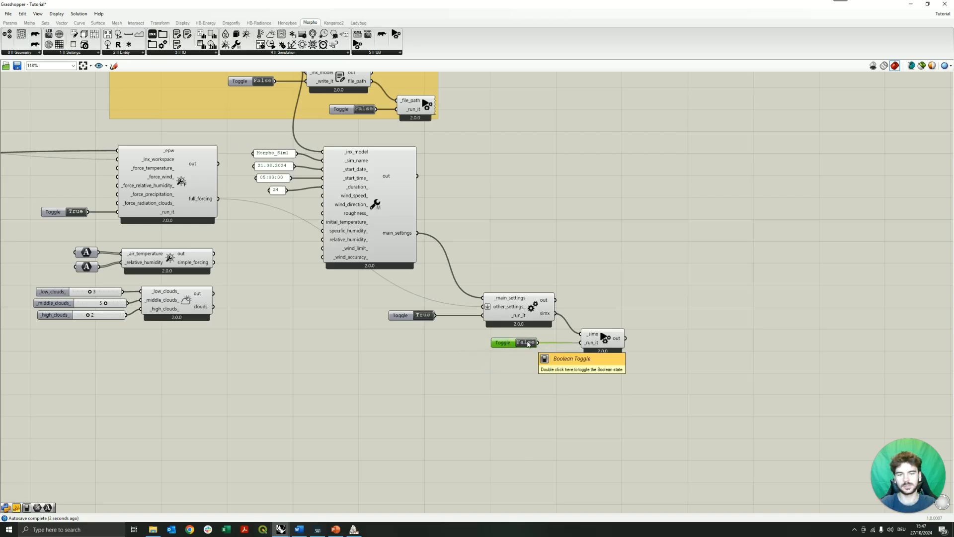
pyautogui.click(527, 343)
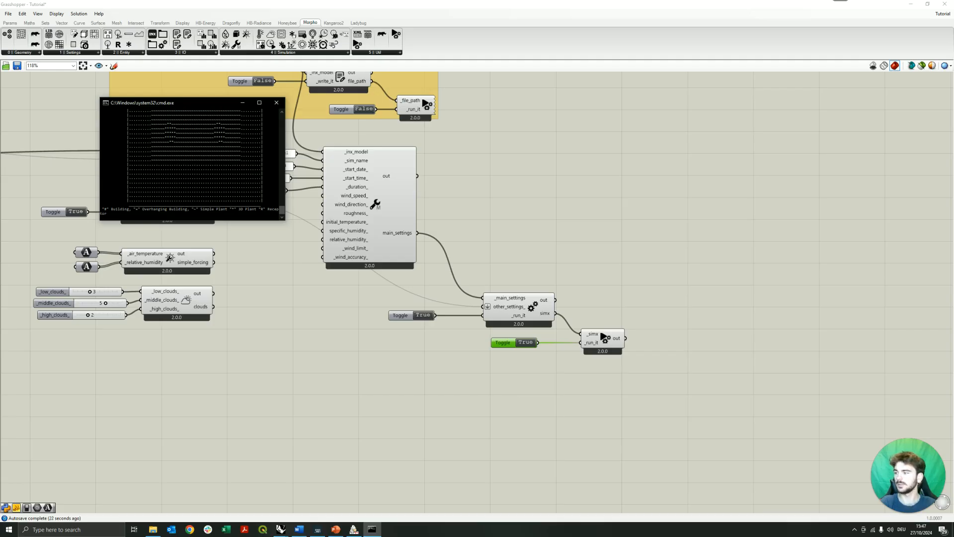
# Inspect the contents of the Morpho_Sim1_output folder inside Morpho_Tutorial.
pyautogui.moveTo(0, 239); pyautogui.dragTo(523, 171)
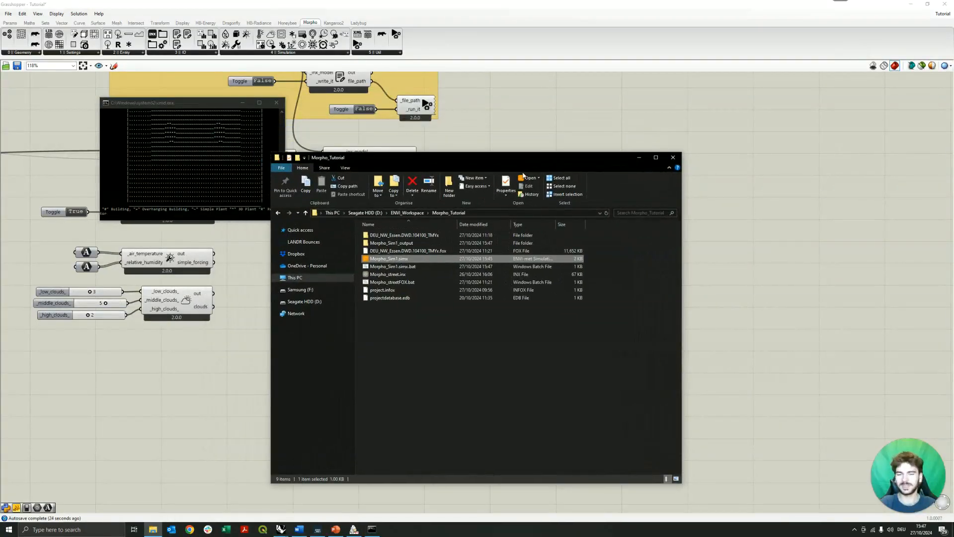
pyautogui.click(392, 318)
pyautogui.doubleClick(417, 245)
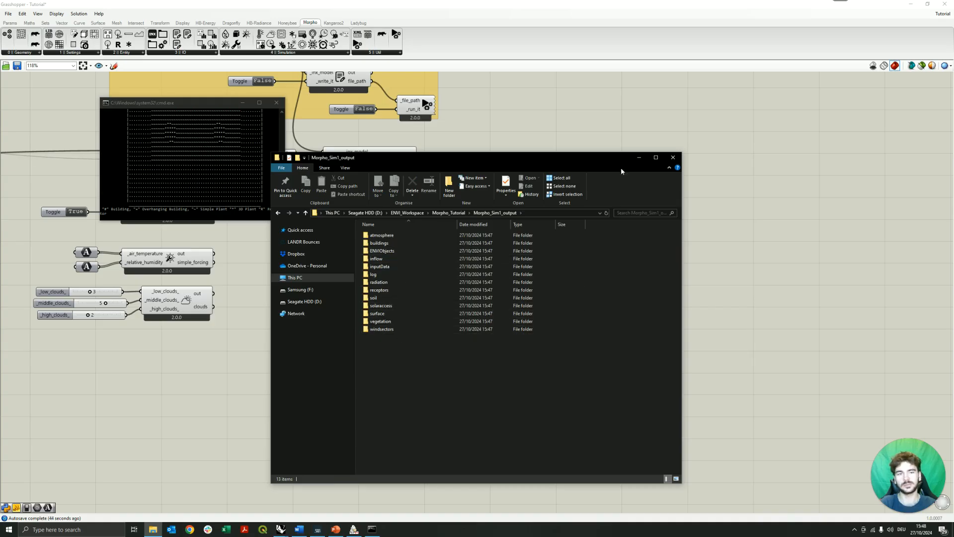
pyautogui.moveTo(572, 160); pyautogui.dragTo(0, 164)
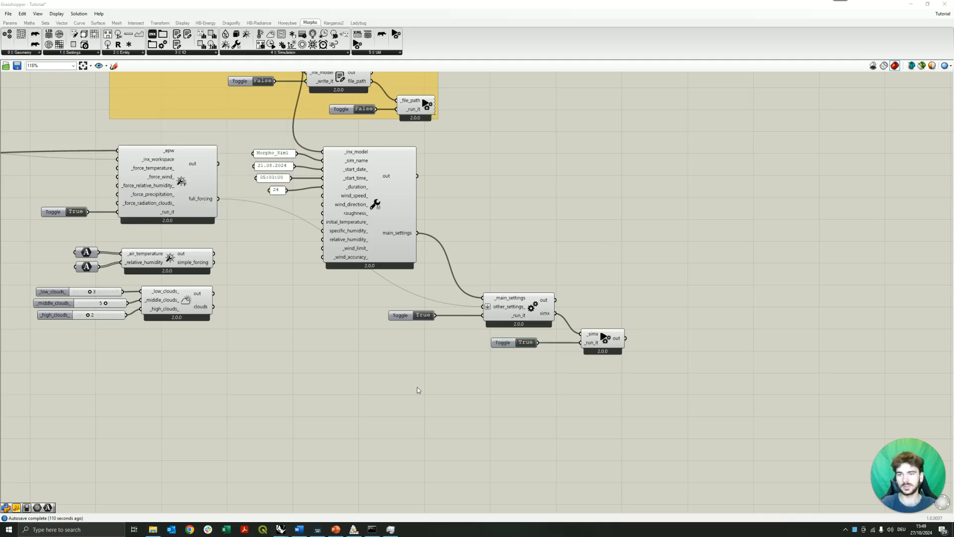
# Stop the running simulation by ending the Windows Command Processor task in Task Manager.
pyautogui.click(373, 529)
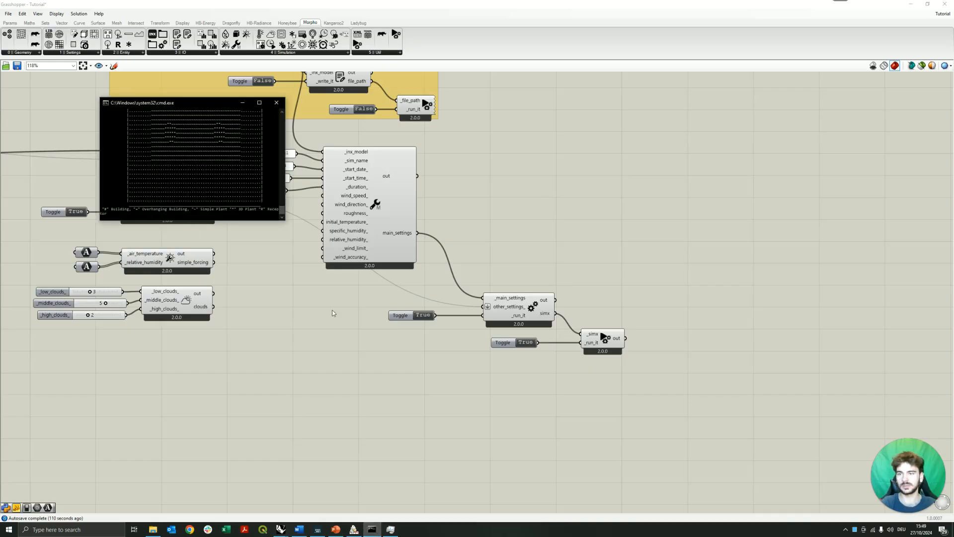
pyautogui.moveTo(0, 188); pyautogui.dragTo(552, 168)
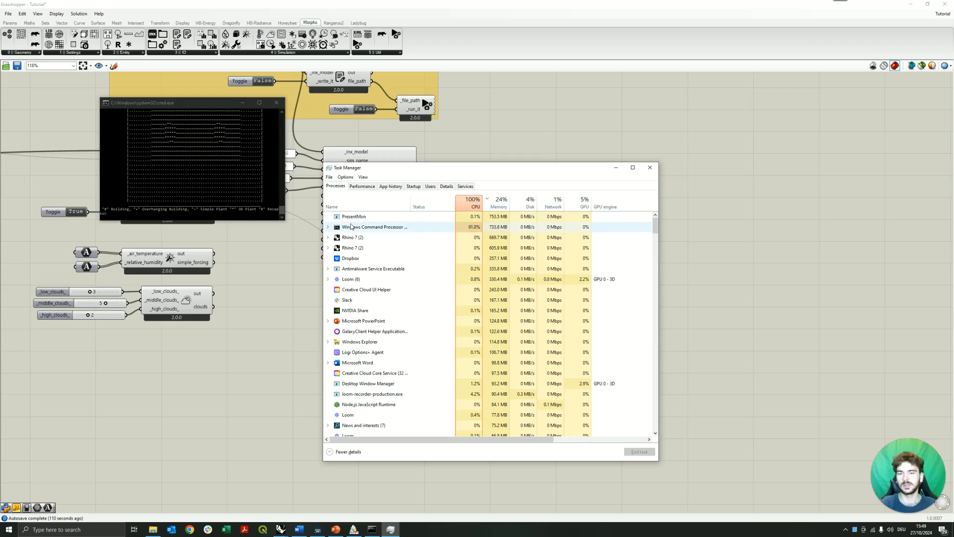
pyautogui.rightClick(378, 229)
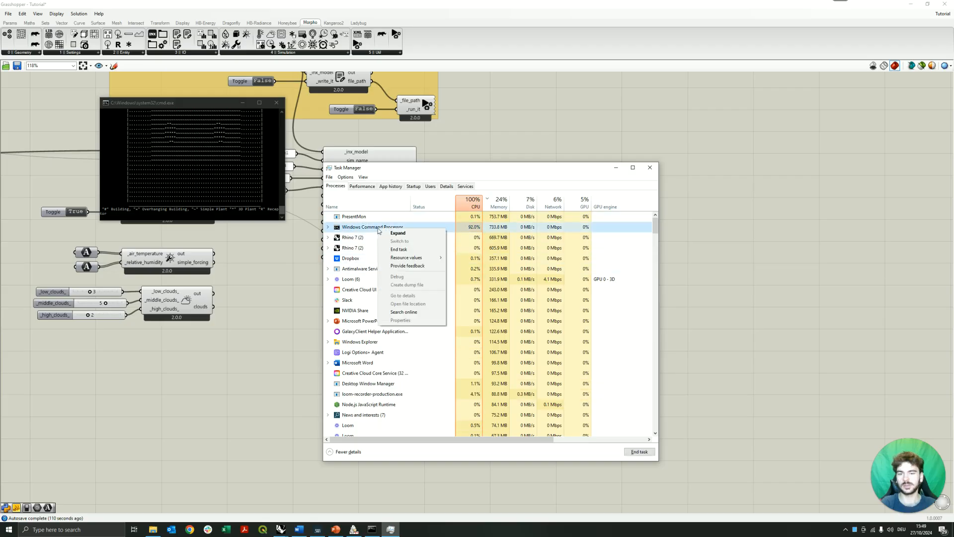
pyautogui.click(405, 249)
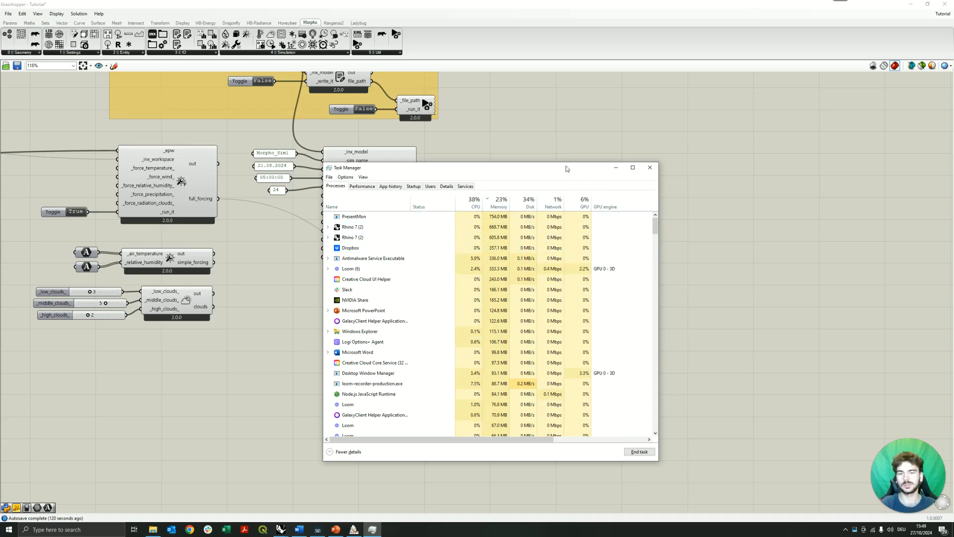
pyautogui.moveTo(567, 167); pyautogui.dragTo(0, 176)
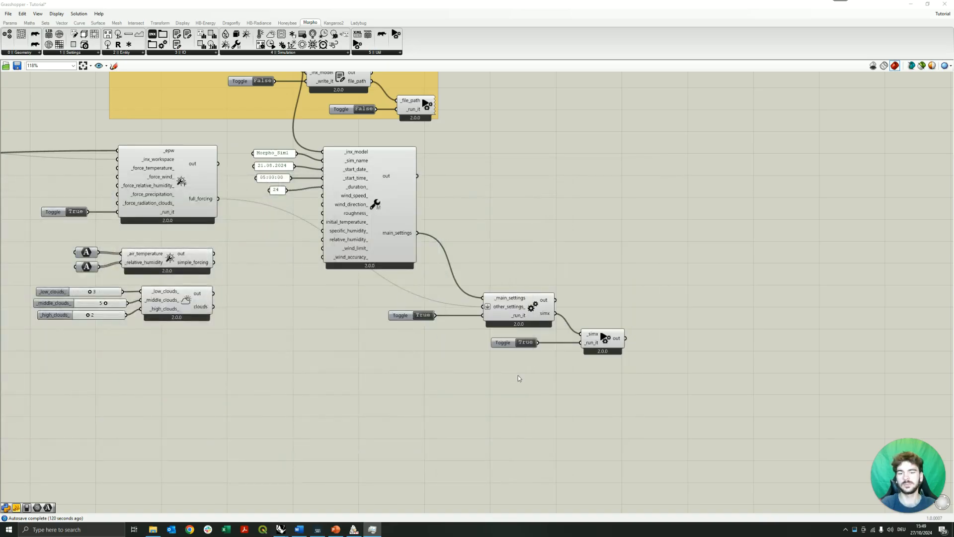